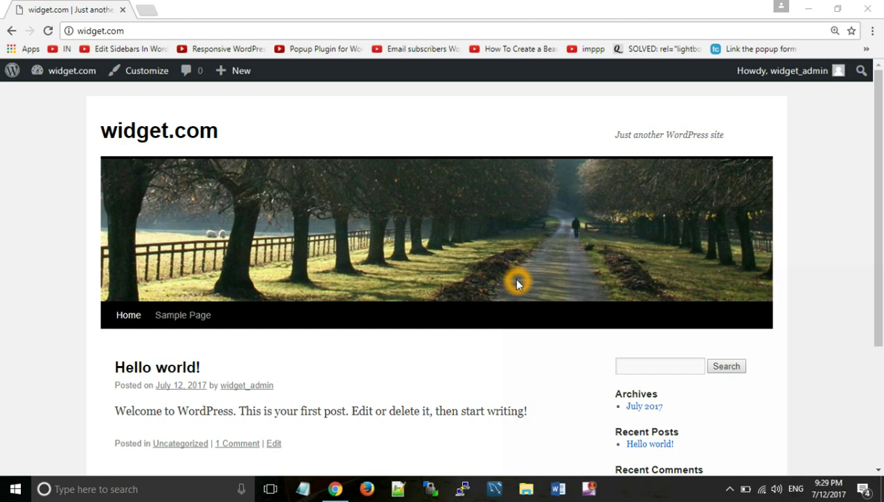
Step: Examine the widgets shown in the sidebar of the site's home page
scroll(516, 285, "down", 3)
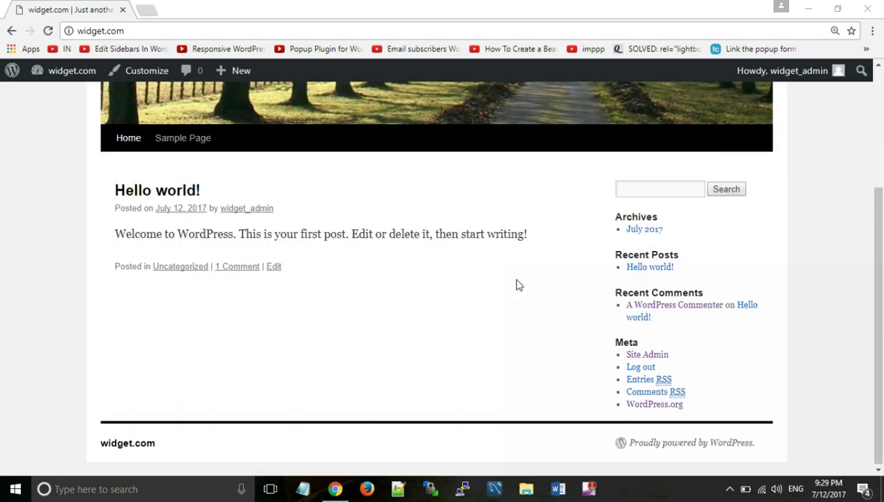
scroll(709, 209, "up", 1)
scroll(730, 298, "down", 2)
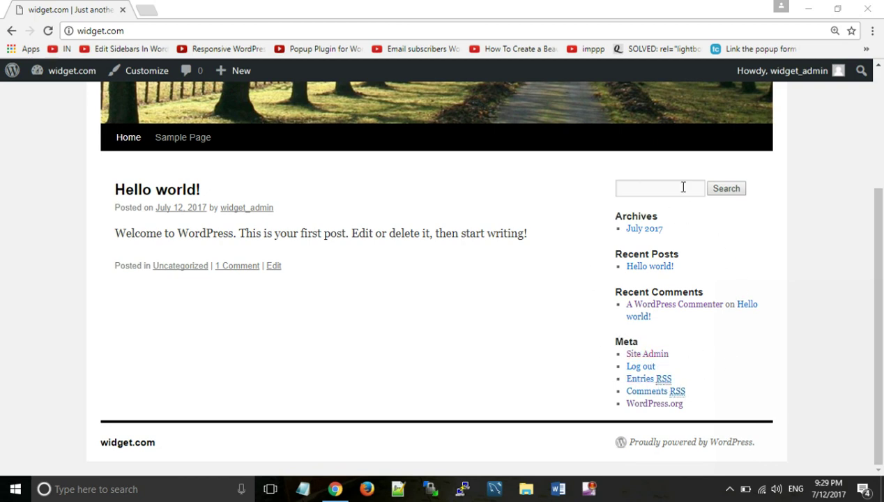
left_click(642, 303)
left_click(373, 313)
left_click(752, 289)
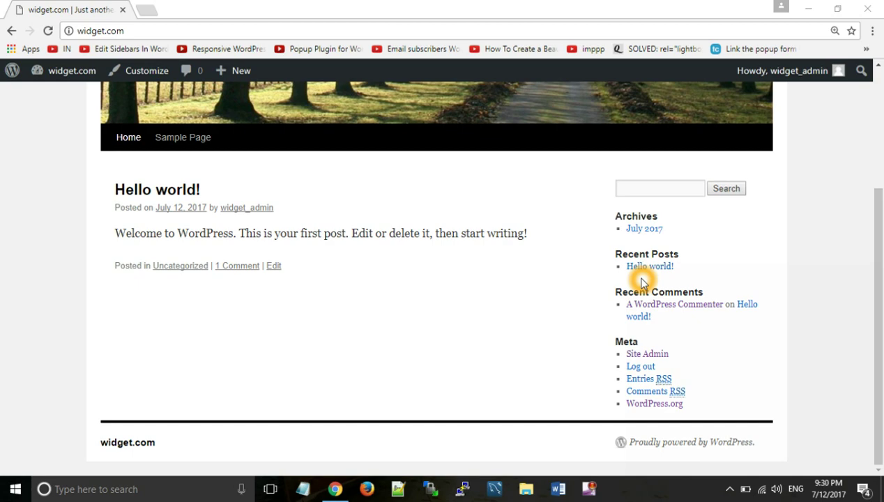
scroll(642, 282, "up", 3)
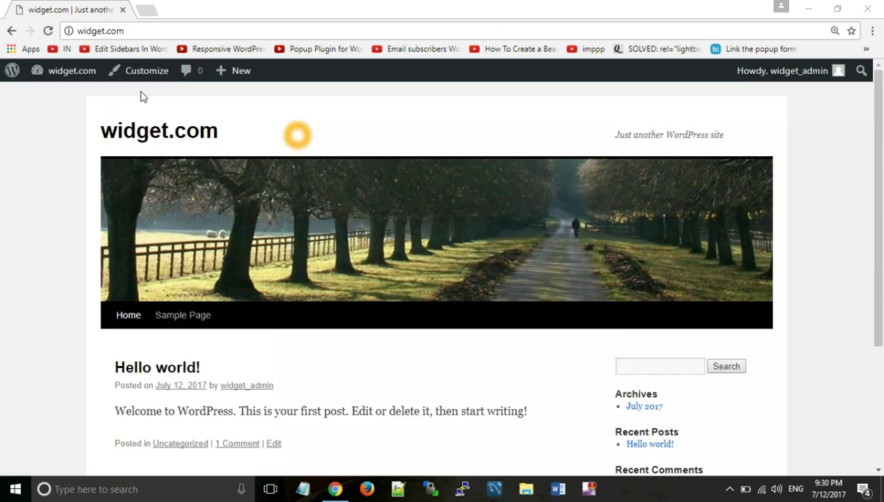
Step: Go to the site's admin dashboard and open the Widgets management page under Appearance
mouse_move(75, 79)
left_click(73, 97)
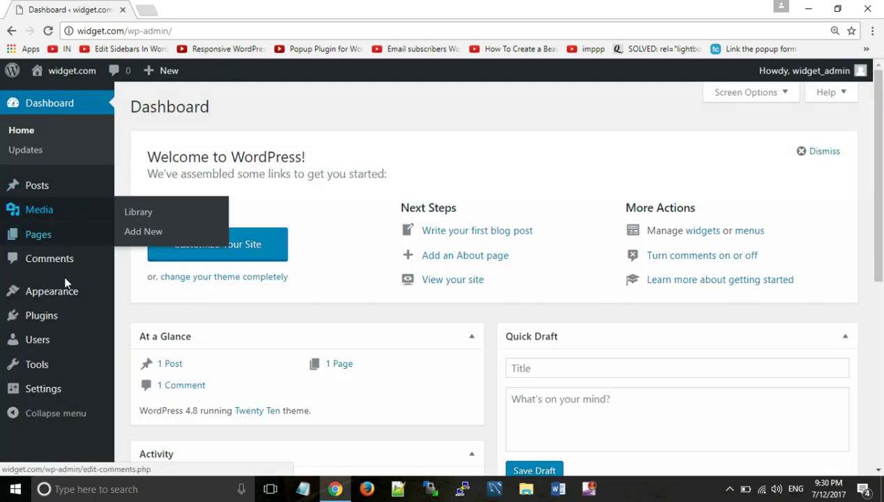
left_click(66, 297)
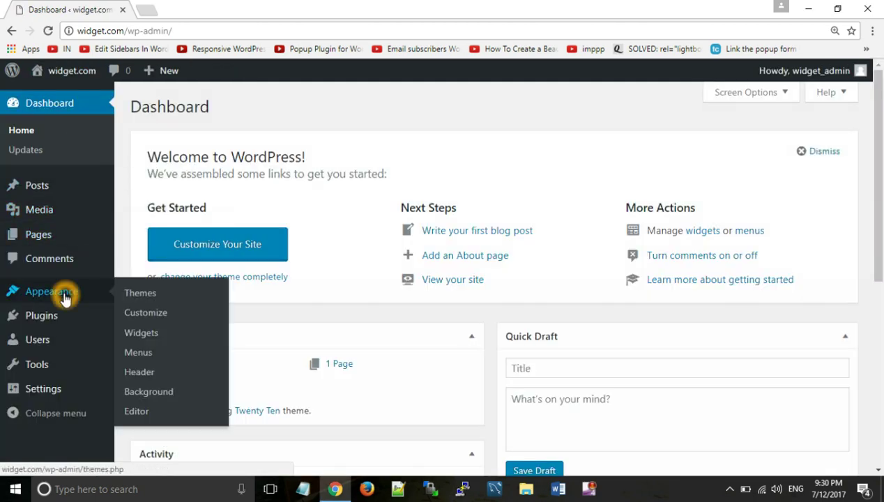
left_click(146, 332)
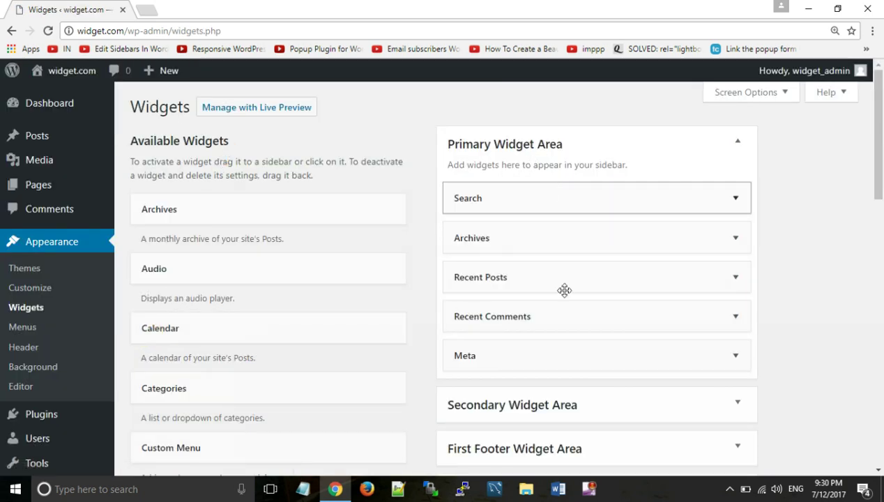
Step: Look through the list of available widgets on the Widgets page
left_click(234, 216)
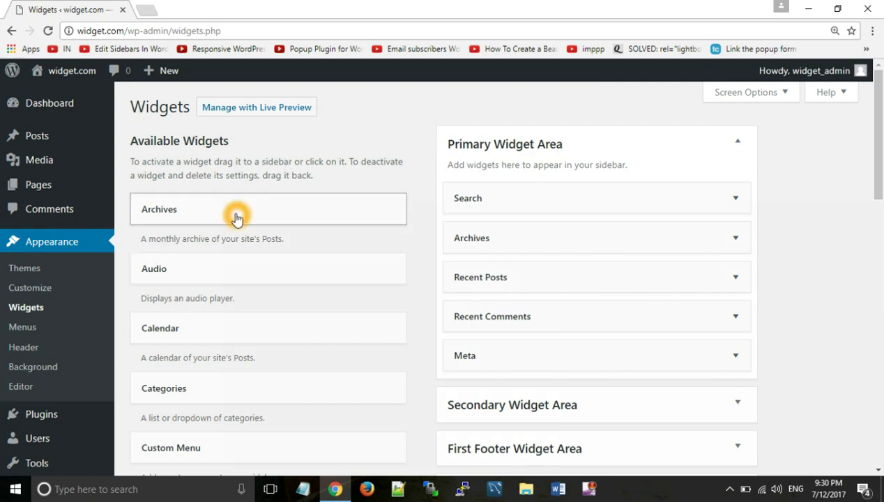
scroll(235, 220, "down", 3)
left_click(237, 211)
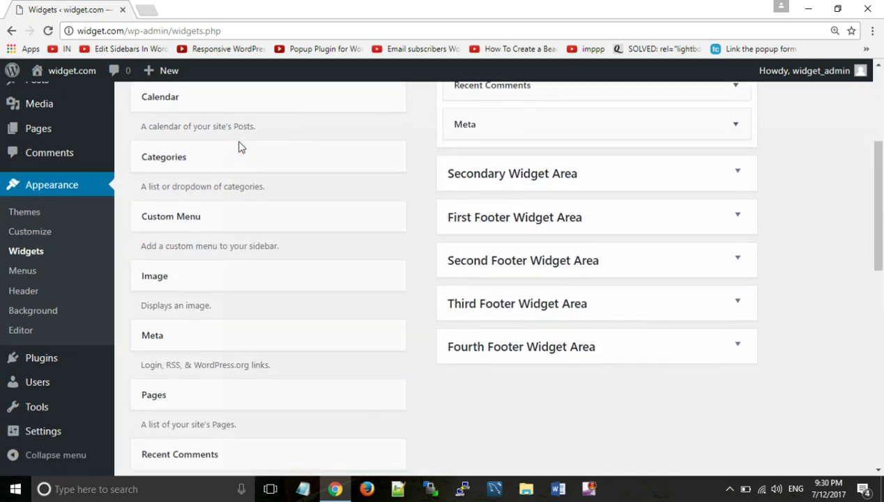
left_click(239, 145)
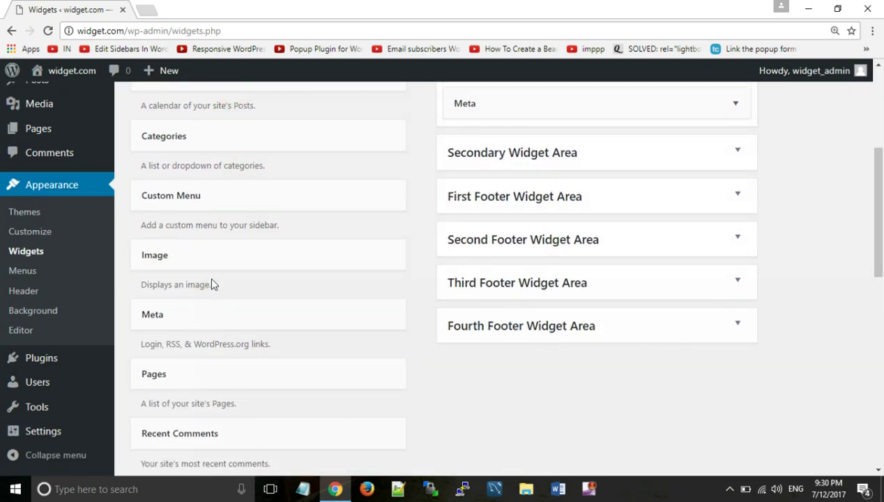
scroll(196, 221, "down", 1)
scroll(196, 223, "down", 1)
left_click_drag(195, 228, 211, 385)
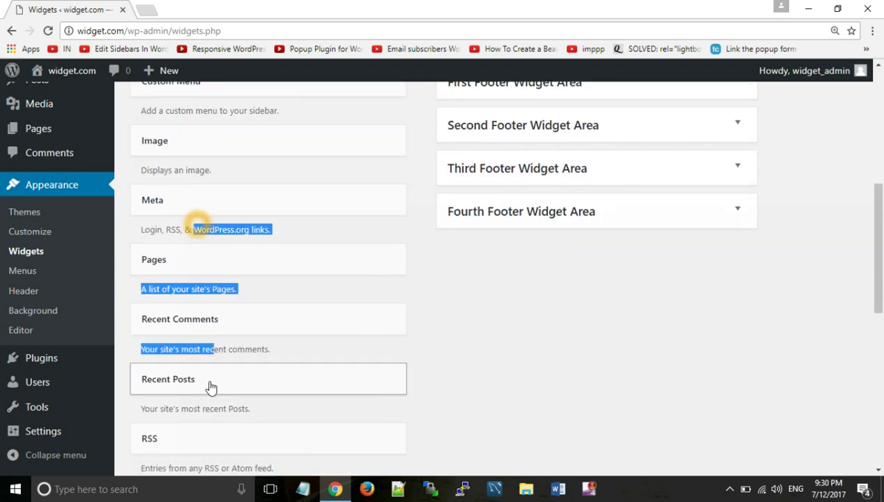
left_click(527, 320)
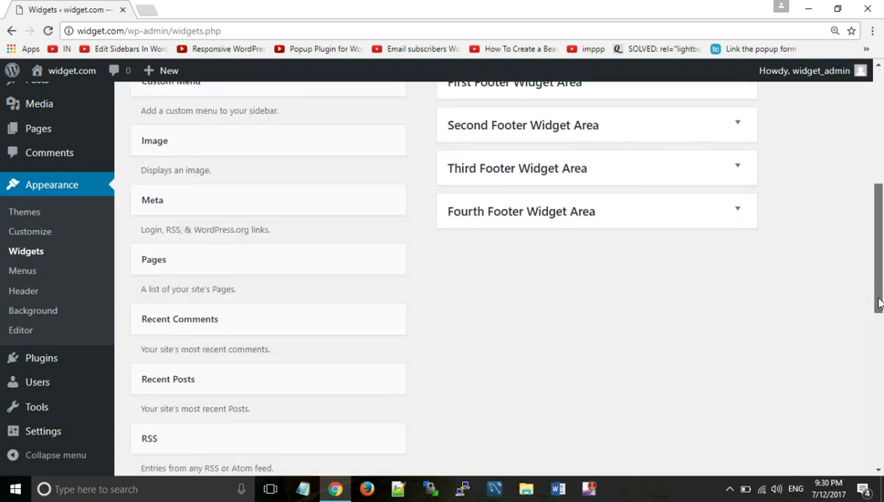
left_click_drag(871, 299, 864, 184)
scroll(691, 204, "down", 5)
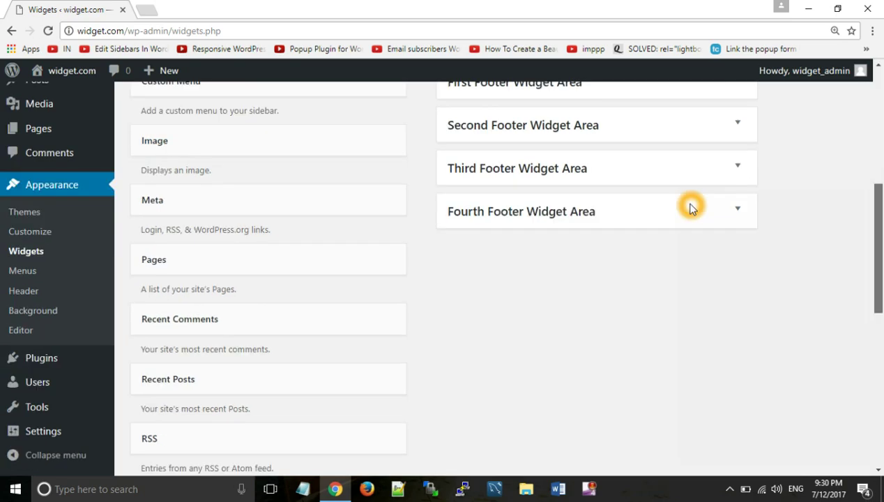
Step: Review the Primary, Secondary and Footer widget areas and the widgets placed in the primary one
left_click_drag(882, 272, 880, 124)
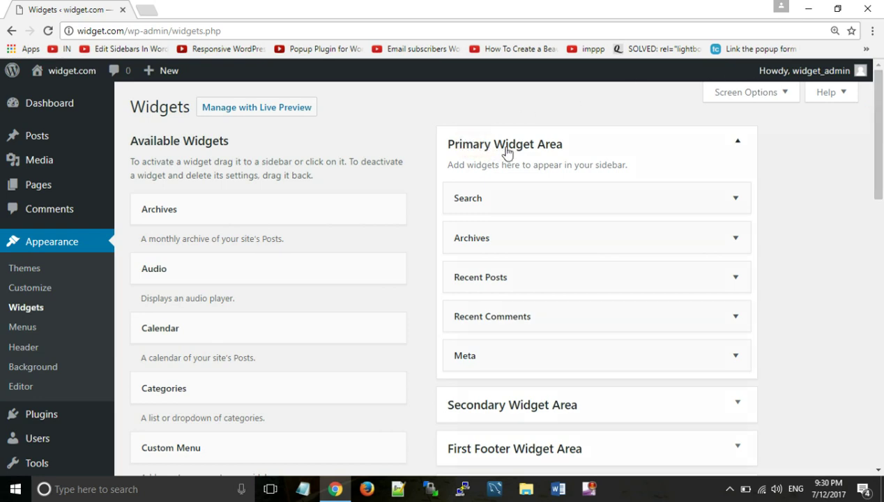
left_click_drag(878, 176, 881, 225)
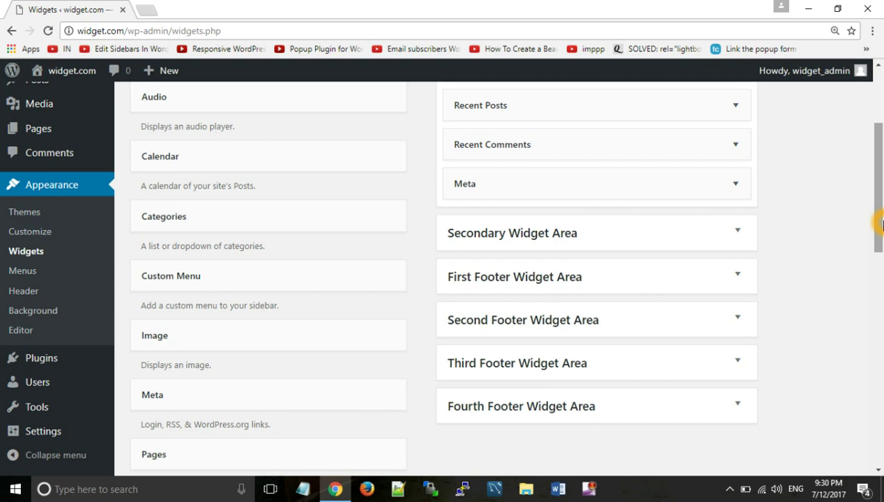
scroll(879, 221, "up", 3)
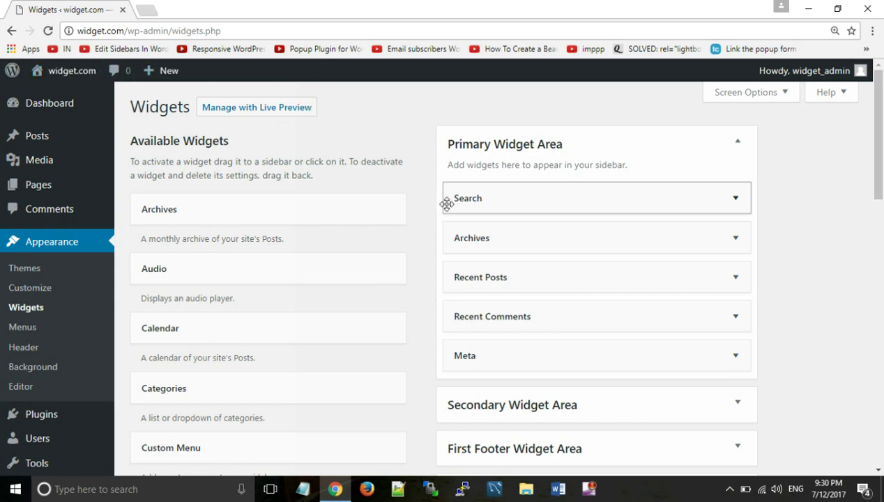
mouse_move(883, 137)
left_mouse_down()
mouse_move(877, 270)
mouse_move(881, 139)
left_mouse_up()
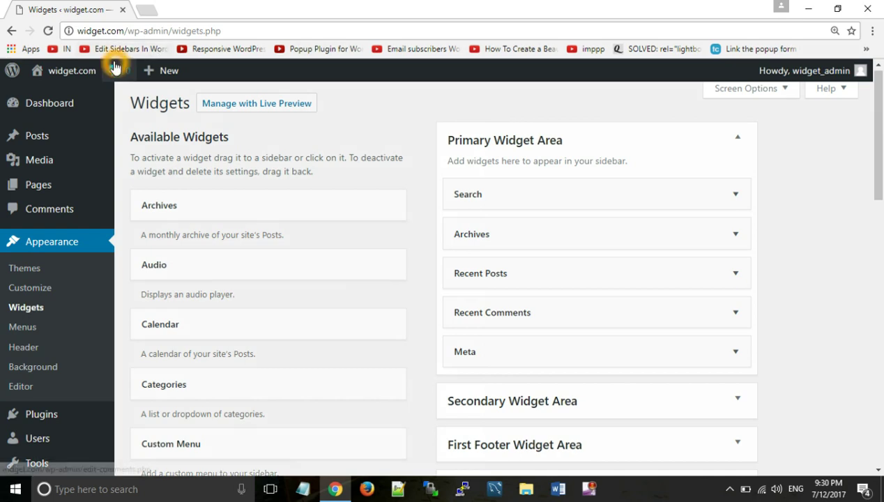
Step: Open the live site in a separate browser tab, reload it, and return to the Widgets page
right_click(61, 70)
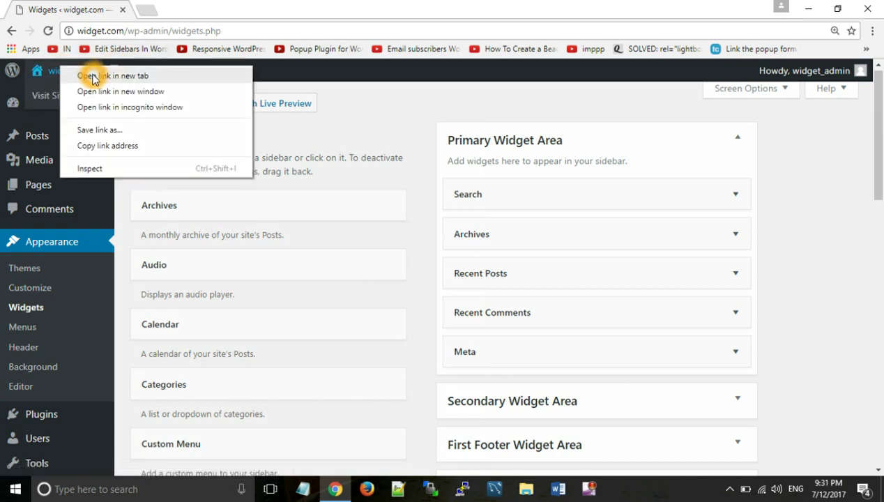
left_click(93, 76)
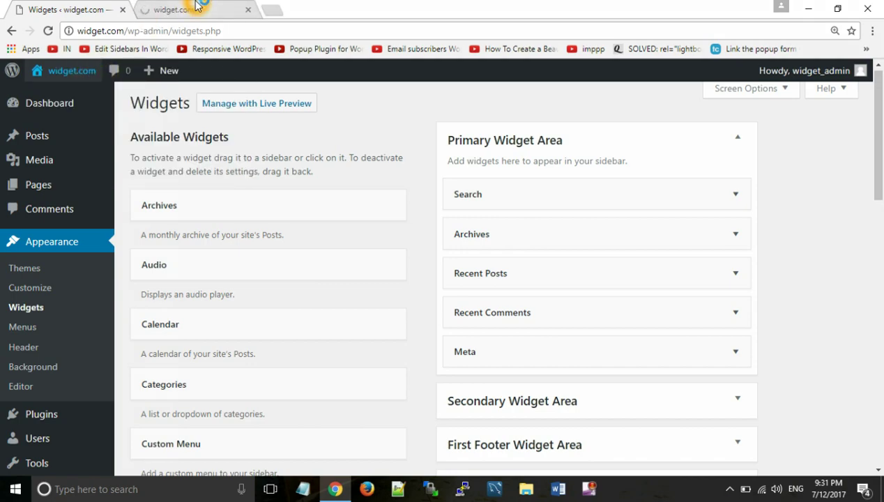
left_click(195, 8)
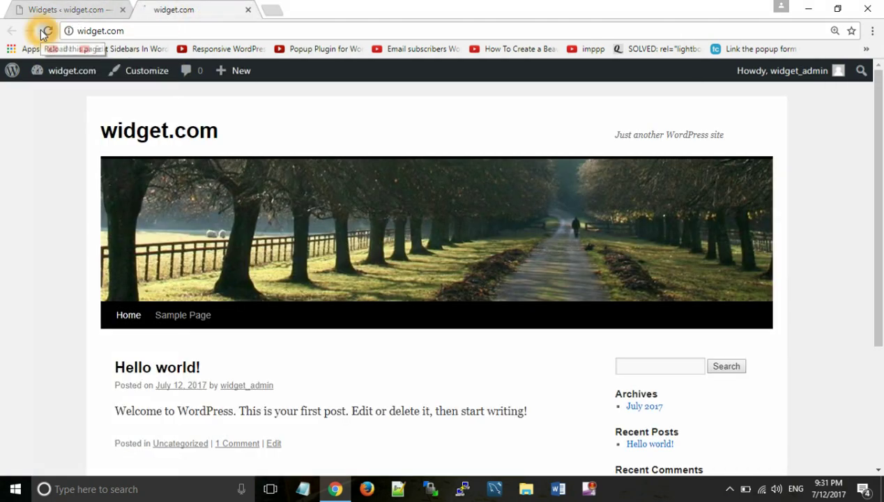
left_click(48, 31)
left_click(68, 7)
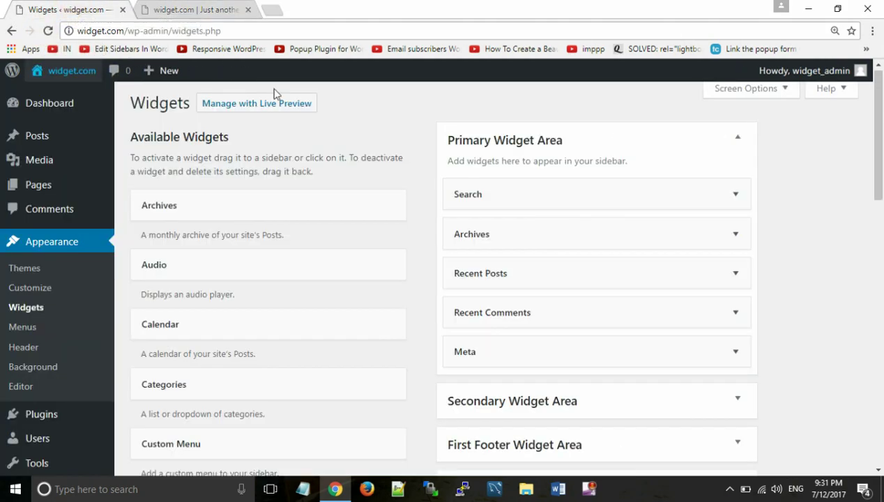
Step: Remove the Archives widget from the Primary Widget Area by moving it back to Available Widgets, and reload the live site
left_click(552, 220)
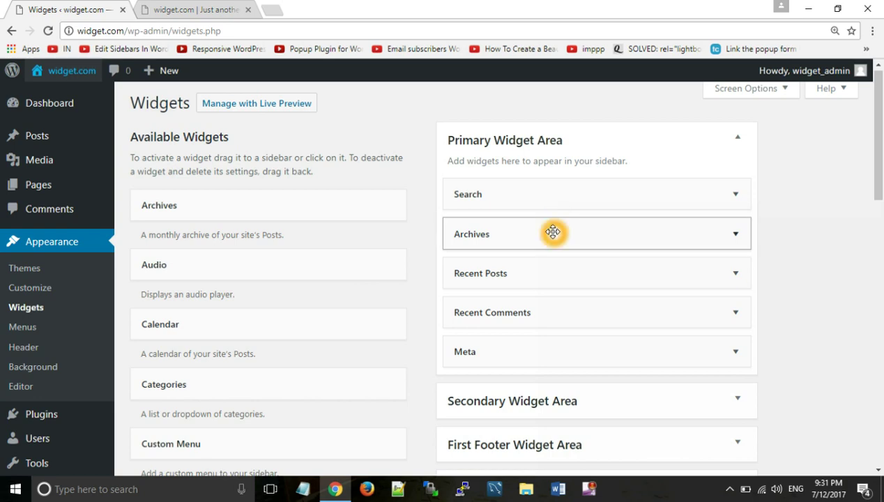
left_click_drag(552, 232, 221, 236)
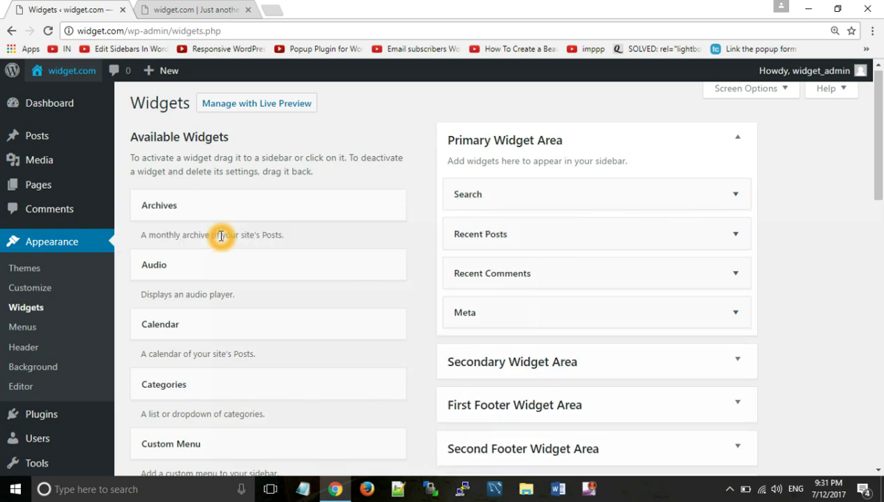
left_click(174, 10)
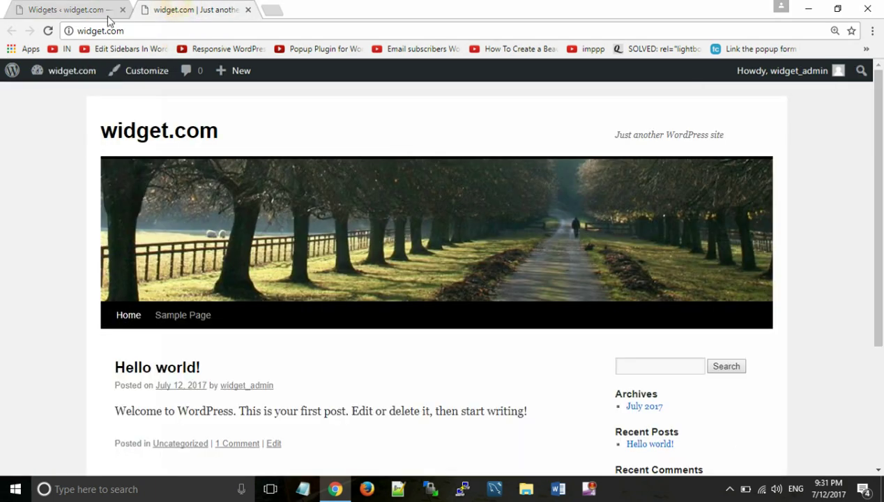
left_click(361, 209)
left_click(48, 31)
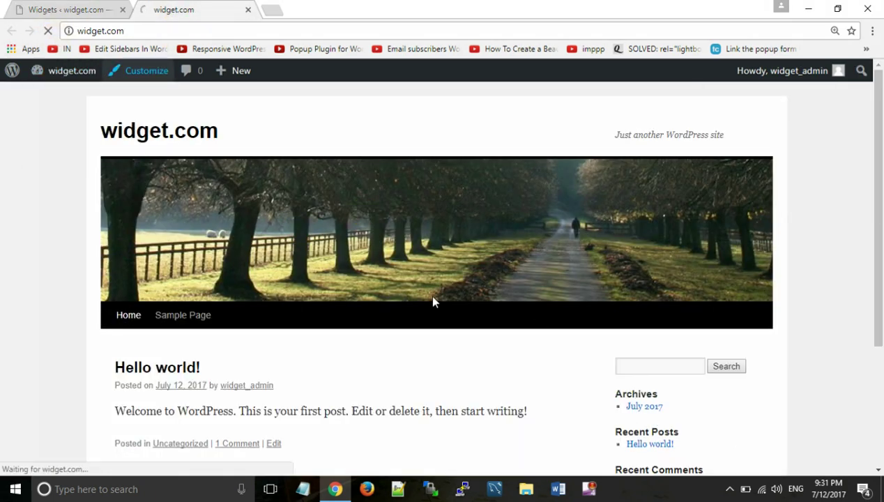
Step: Remove the Search widget from the Primary Widget Area by moving it back to Available Widgets, and check the reloaded site's sidebar
left_click(71, 10)
left_click_drag(557, 199, 201, 235)
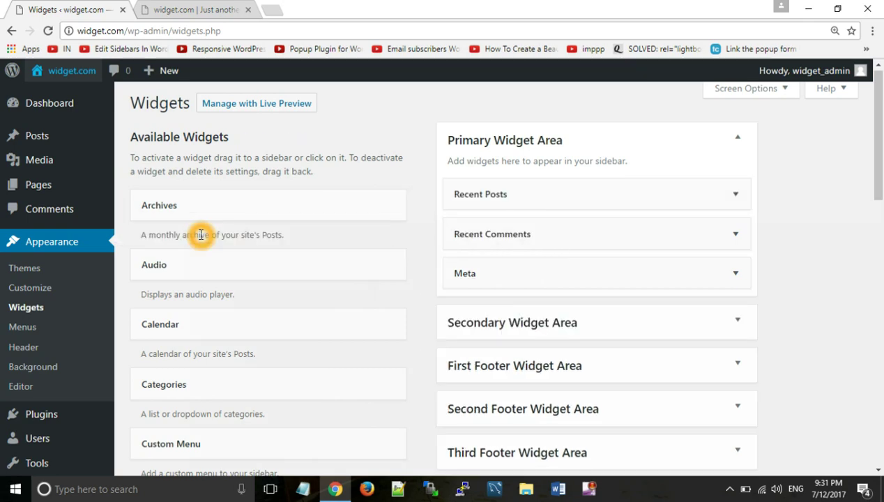
key("ctrl+Tab")
key("F5")
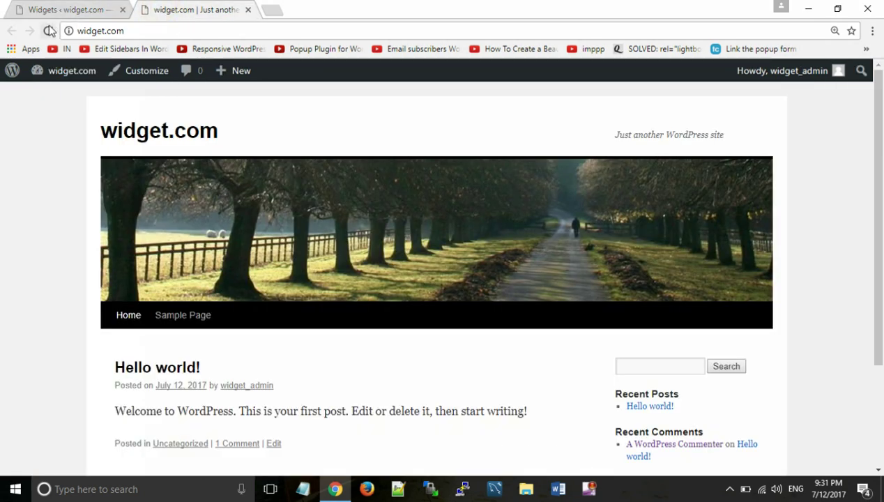
scroll(628, 387, "down", 3)
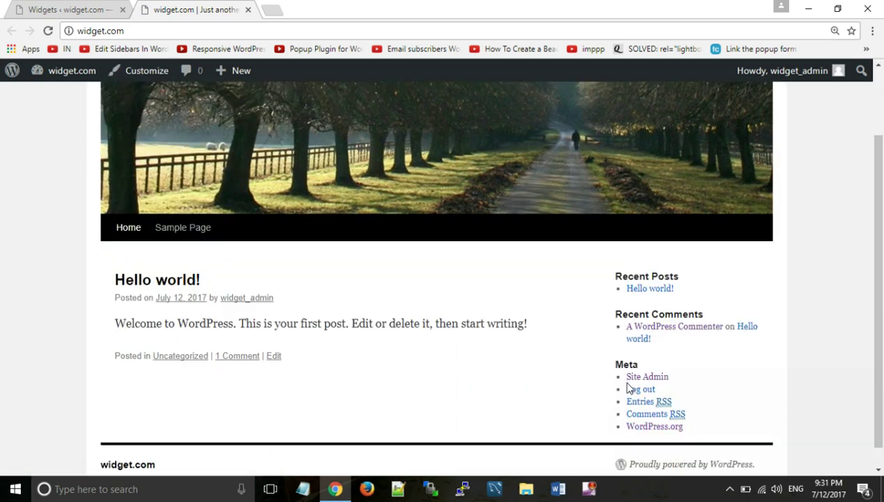
Step: Expand the Recent Comments widget in the Primary Widget Area and delete it through its settings
left_click(67, 10)
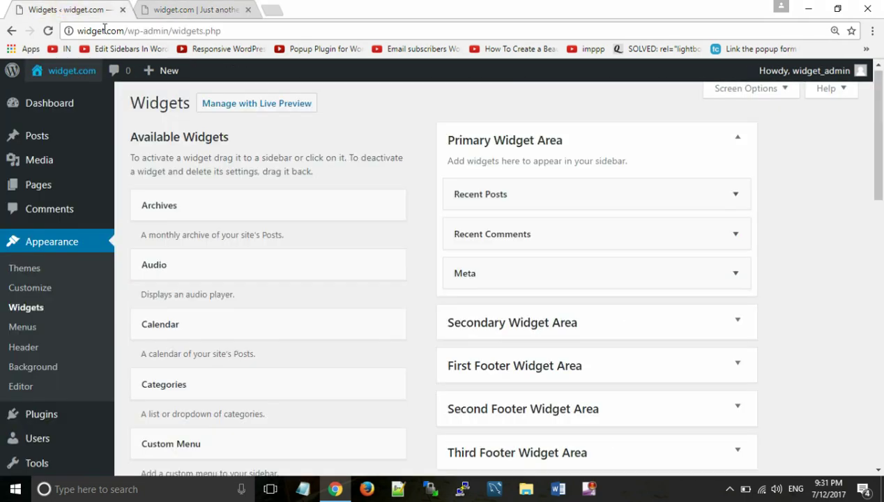
left_click(698, 259)
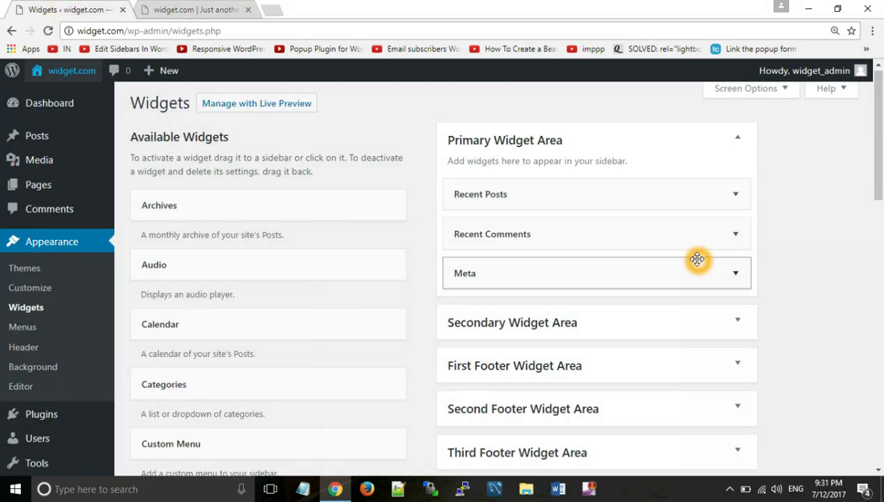
left_click(735, 234)
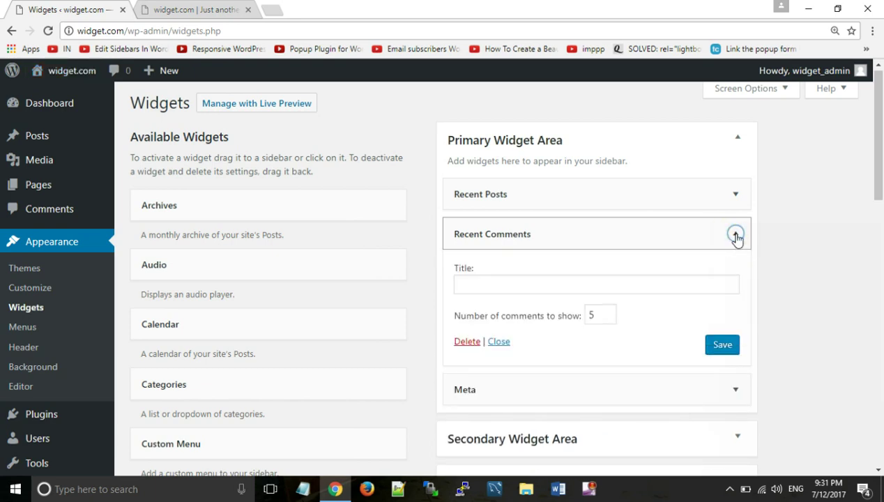
left_click(736, 235)
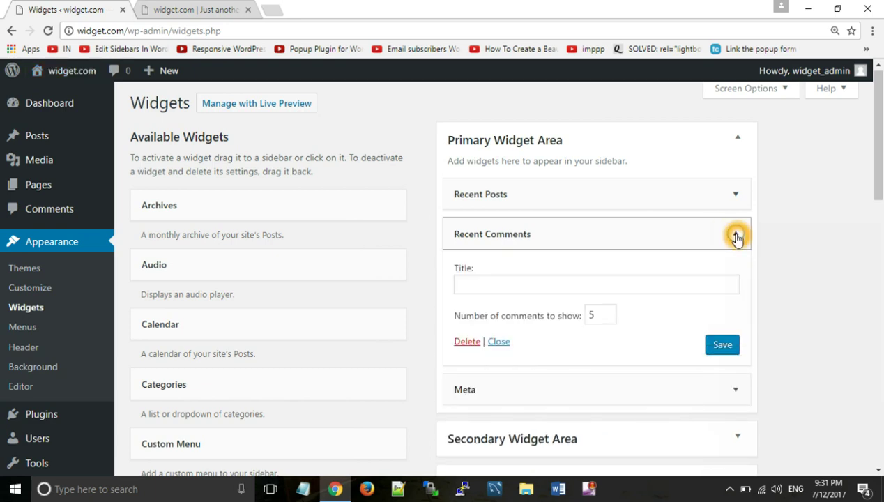
left_click(467, 342)
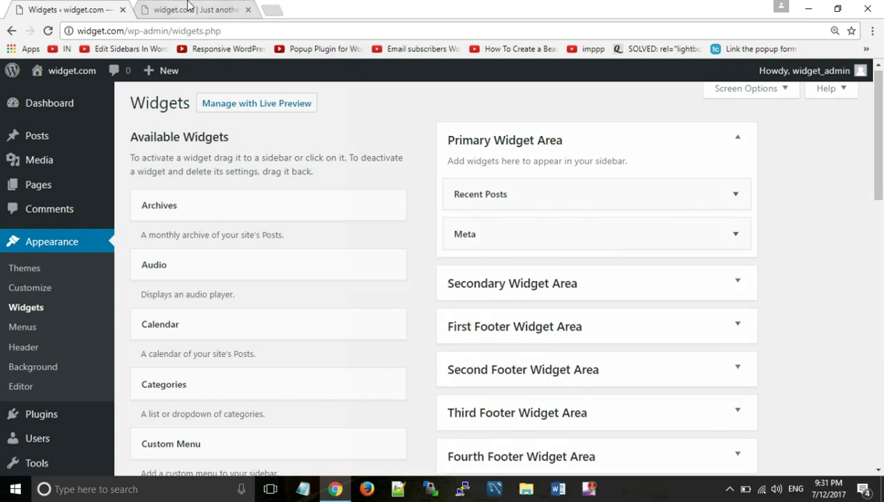
Step: Load the live site's home page afresh and check which widgets its sidebar displays
left_click(167, 10)
left_click(70, 72)
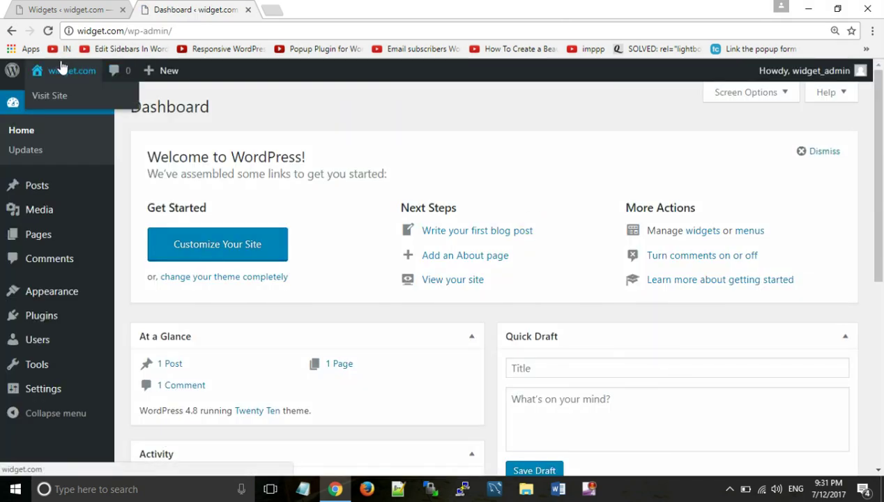
left_click(72, 70)
scroll(665, 377, "down", 1)
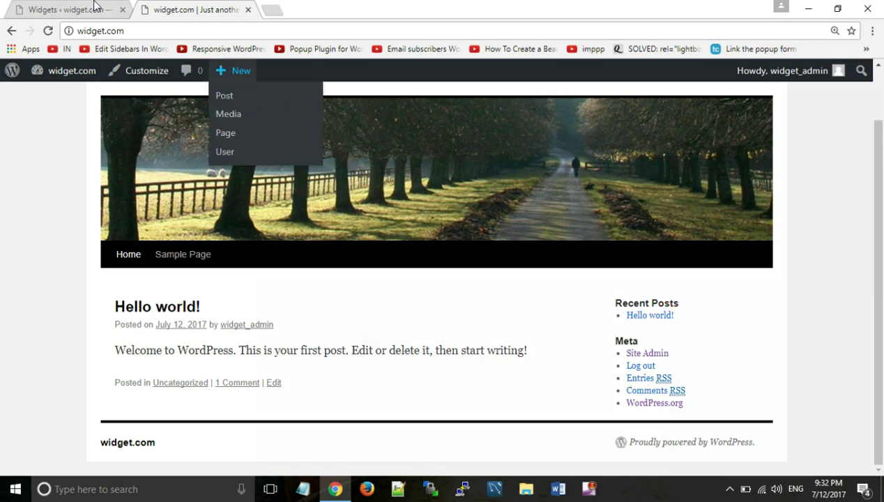
Step: Add the Archives widget between Recent Posts and Meta in the Primary Widget Area, title it "Archives" and save it
left_click(76, 8)
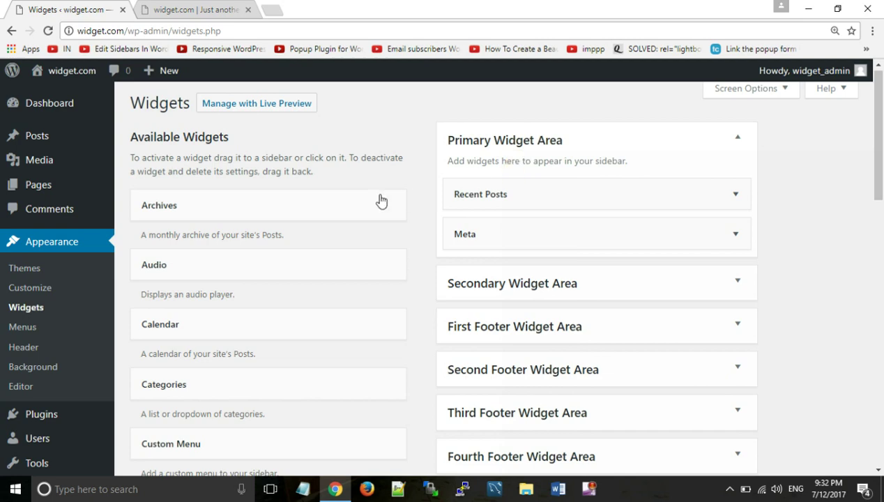
left_click_drag(250, 209, 560, 233)
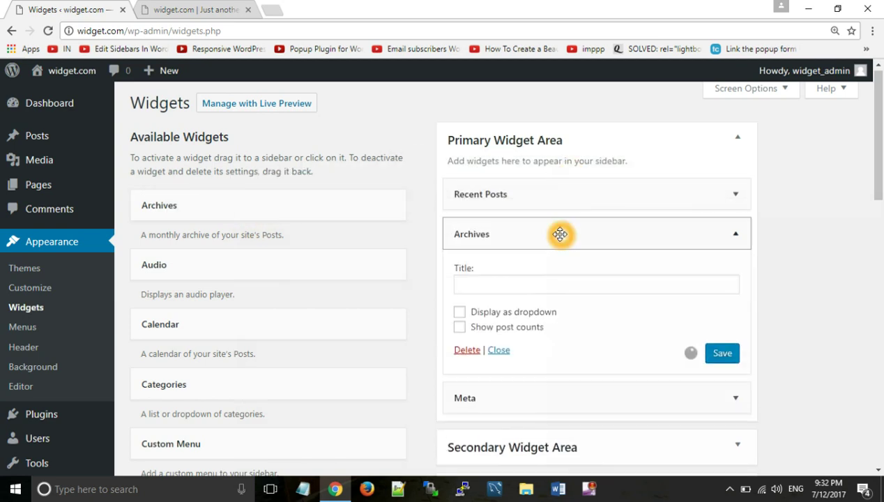
left_click(475, 286)
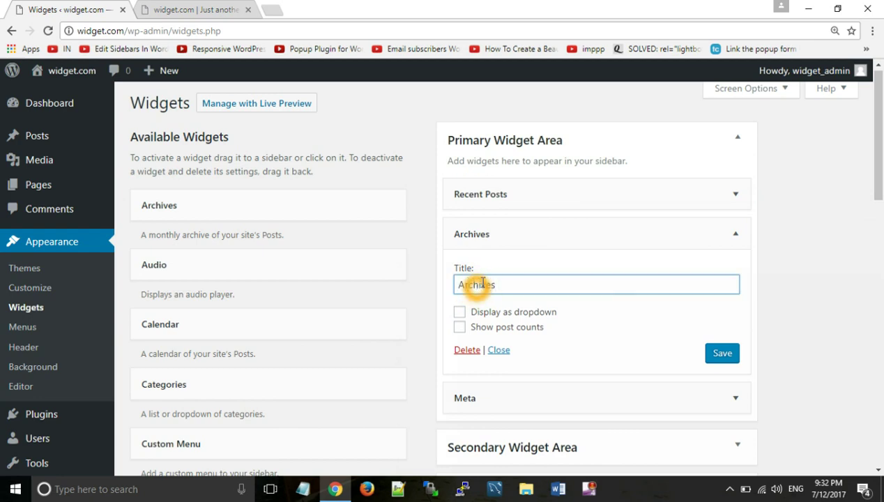
left_click(716, 359)
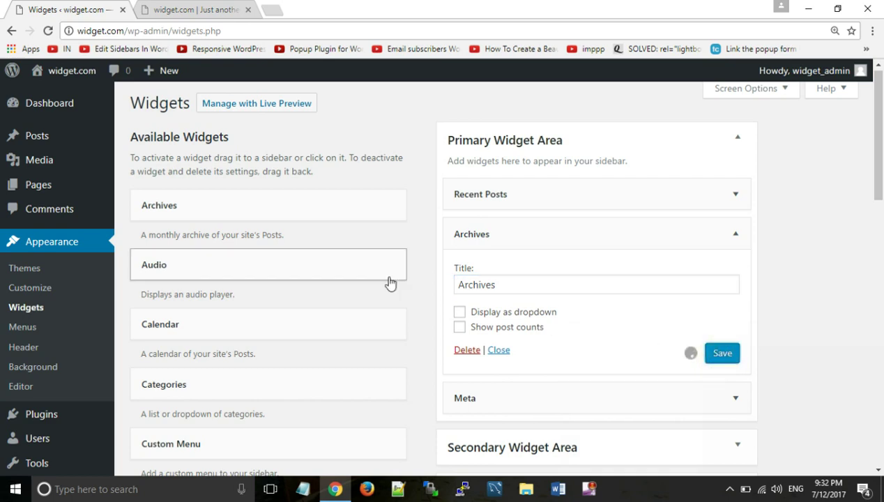
Step: Add the Calendar widget below Archives in the Primary Widget Area, enter the title "Calender", and close both widgets' settings
left_click_drag(201, 330, 509, 389)
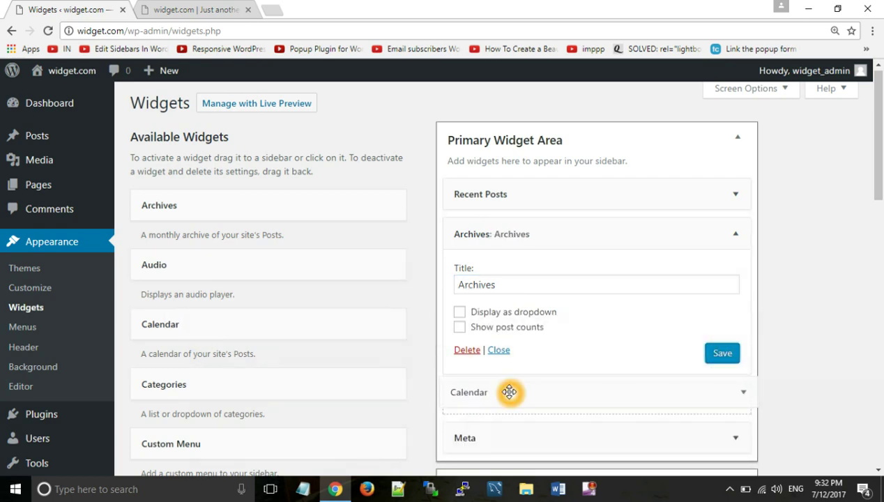
left_click(486, 351)
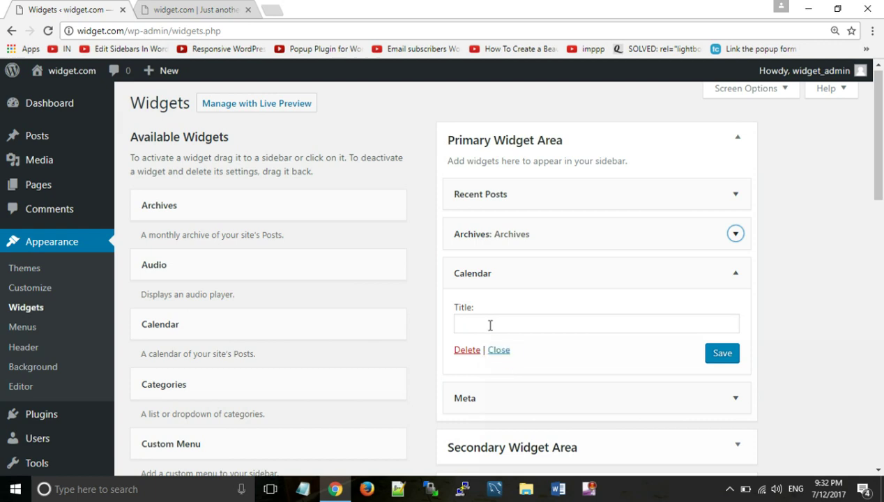
left_click(490, 325)
type("Calender")
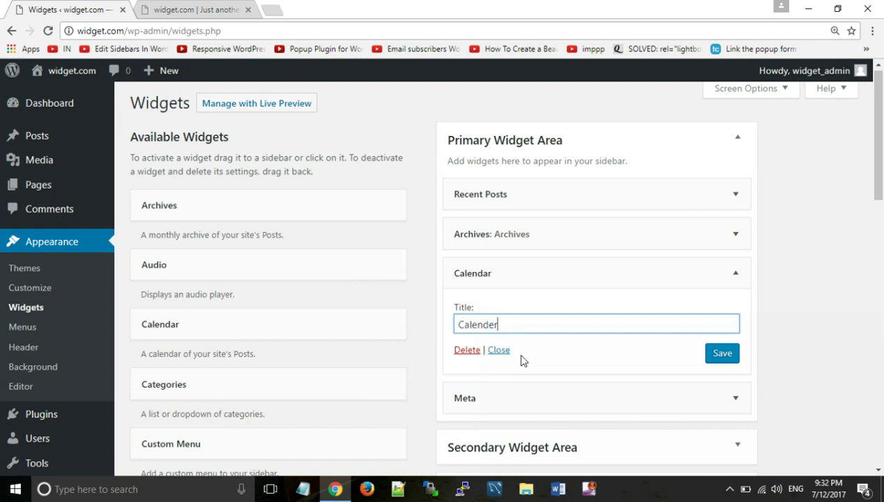
left_click(497, 350)
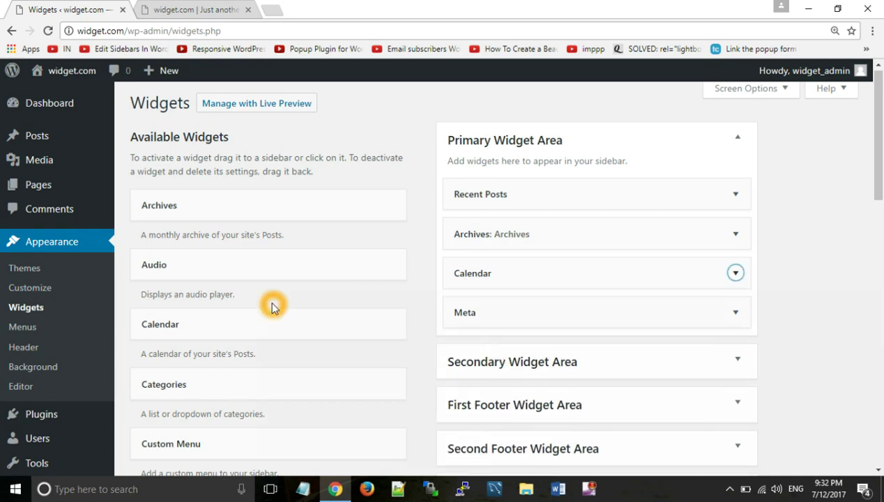
Step: Add the Pages widget from Available Widgets, choosing the Primary Widget Area as its destination
scroll(272, 306, "down", 1)
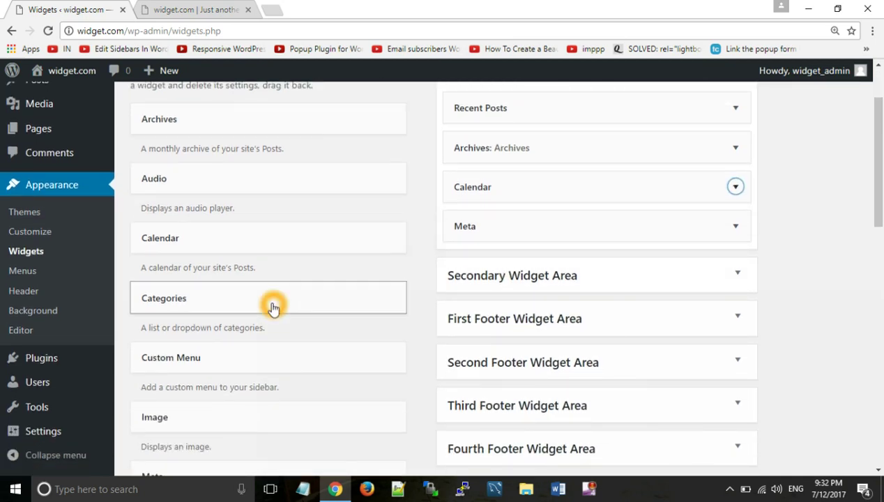
scroll(272, 307, "down", 2)
scroll(272, 307, "down", 1)
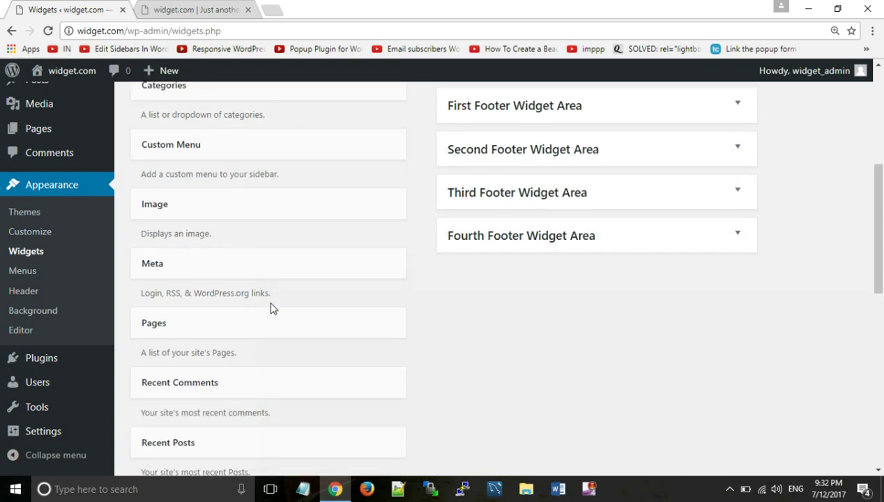
left_click(332, 328)
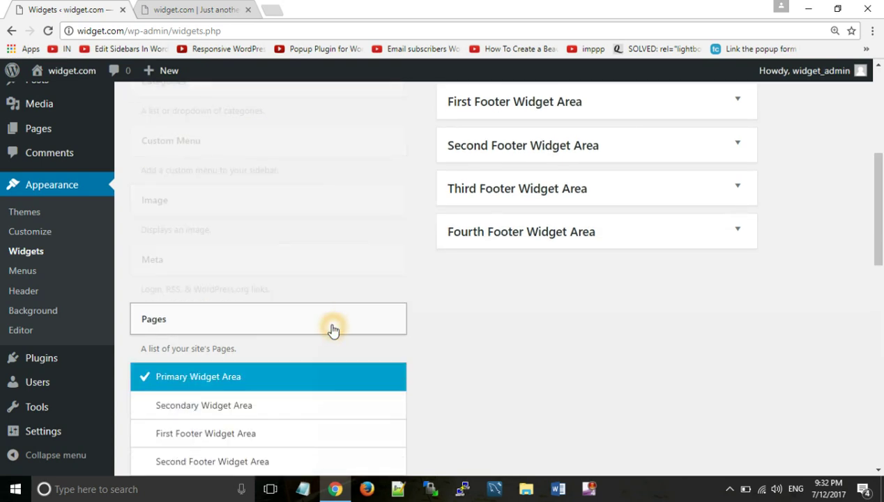
scroll(332, 328, "down", 2)
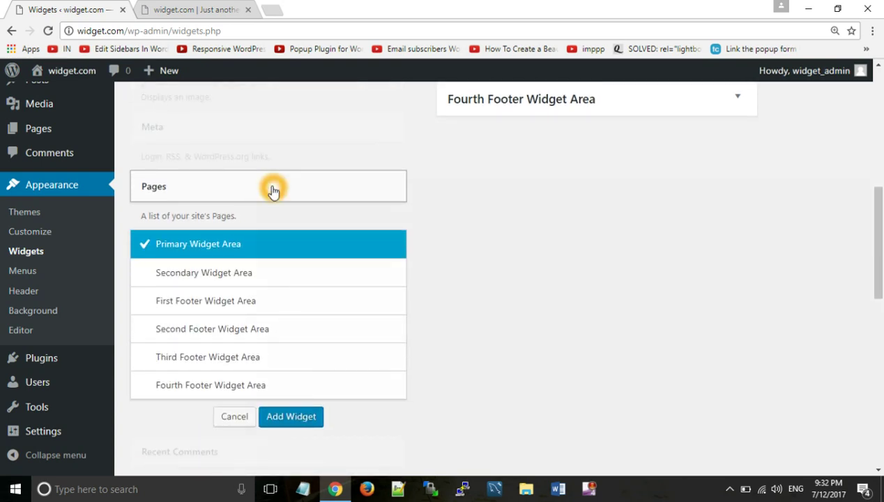
left_click(272, 190)
left_click(272, 189)
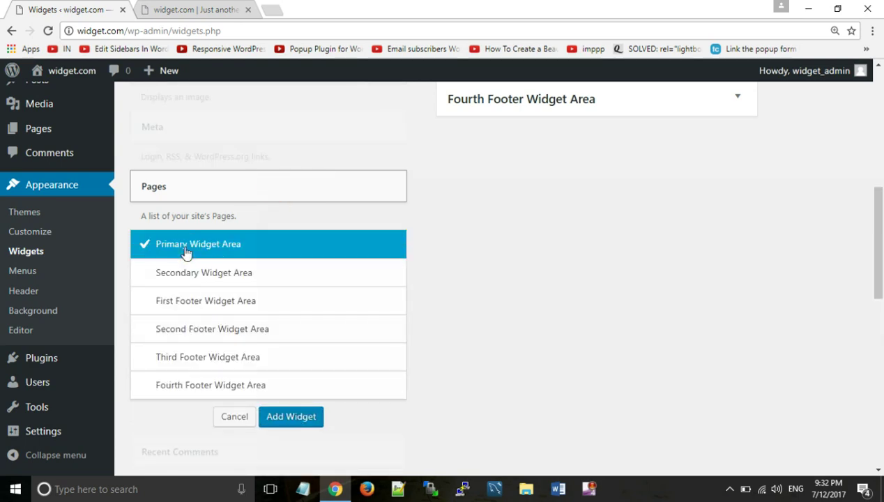
left_click(213, 242)
left_click(219, 249)
left_click(254, 253)
left_click(291, 427)
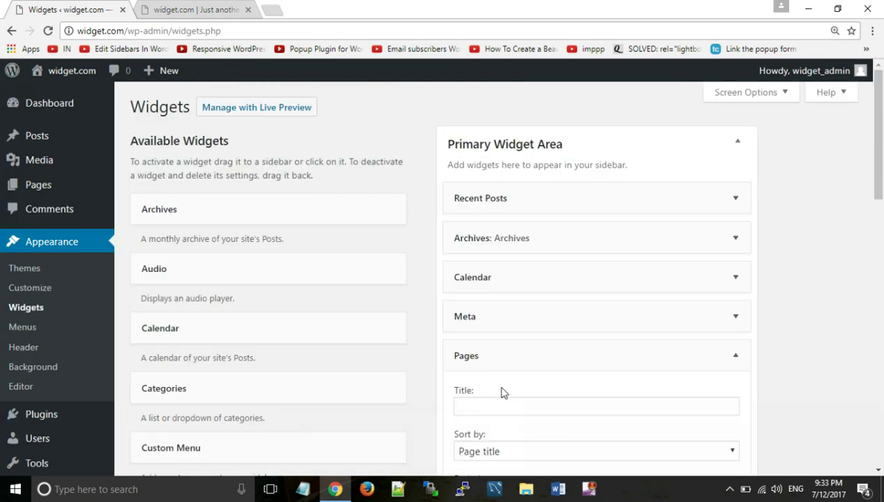
Step: Enter "Pages" as the new Pages widget's title and collapse its settings
left_click(507, 406)
left_click(508, 407)
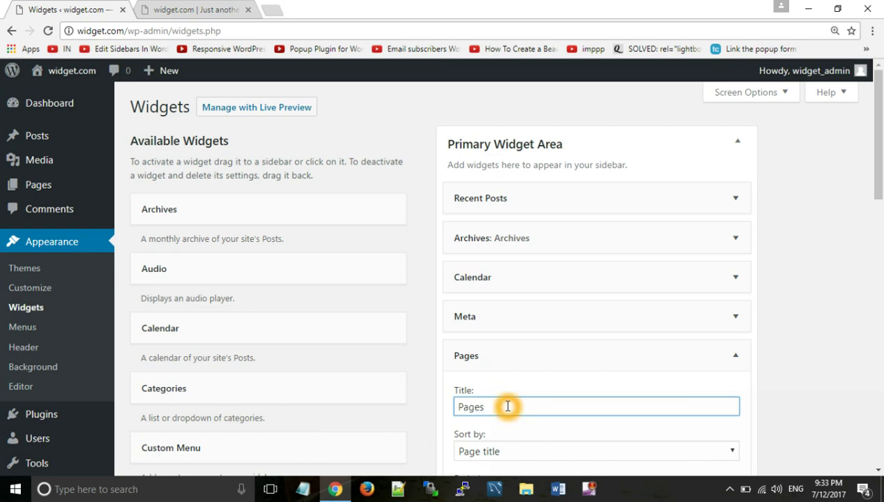
left_click(611, 353)
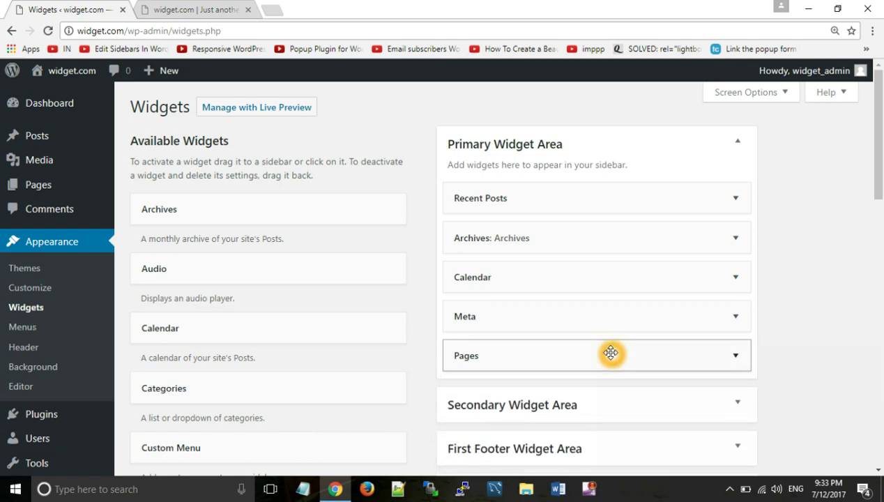
Step: Reload the live site and check its sidebar for the Archives, Calendar and Pages widgets
left_click(199, 9)
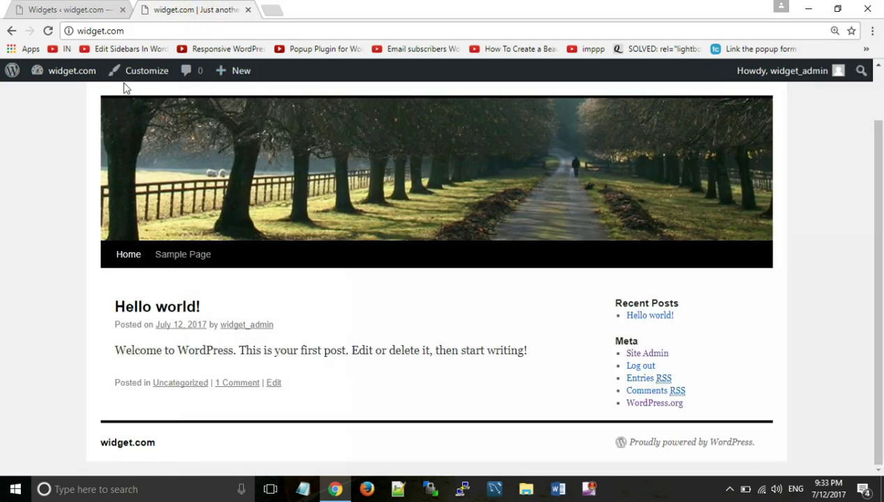
left_click(48, 31)
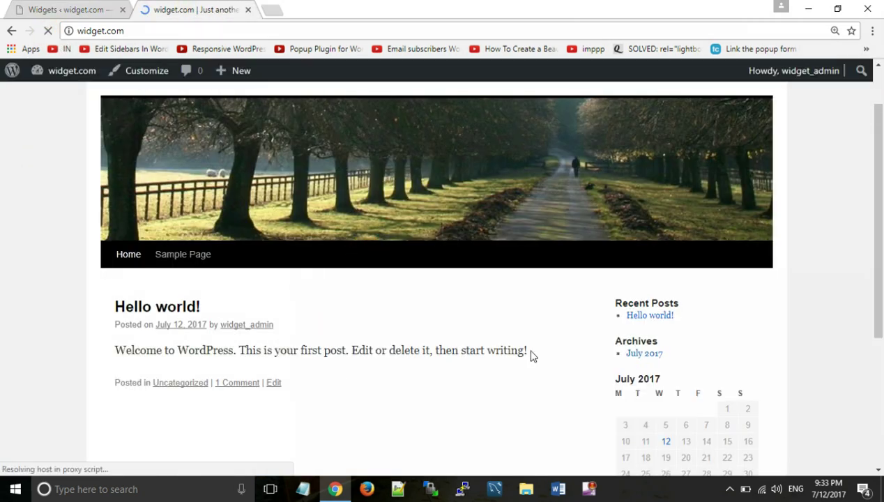
triple_click(542, 319)
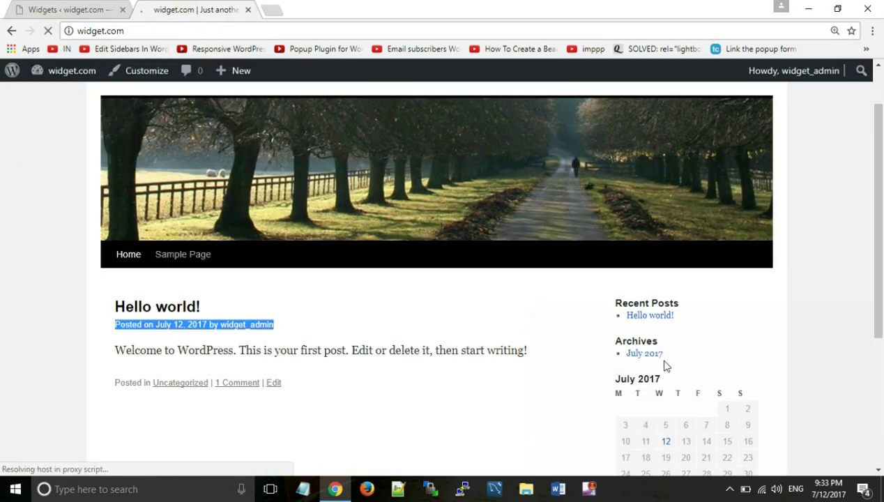
scroll(665, 366, "down", 1)
scroll(673, 367, "down", 2)
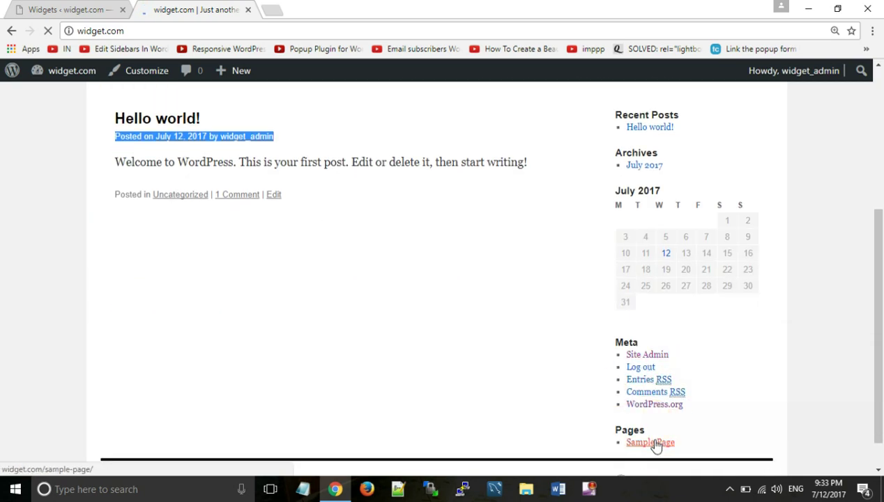
left_click(594, 305)
left_click(623, 251)
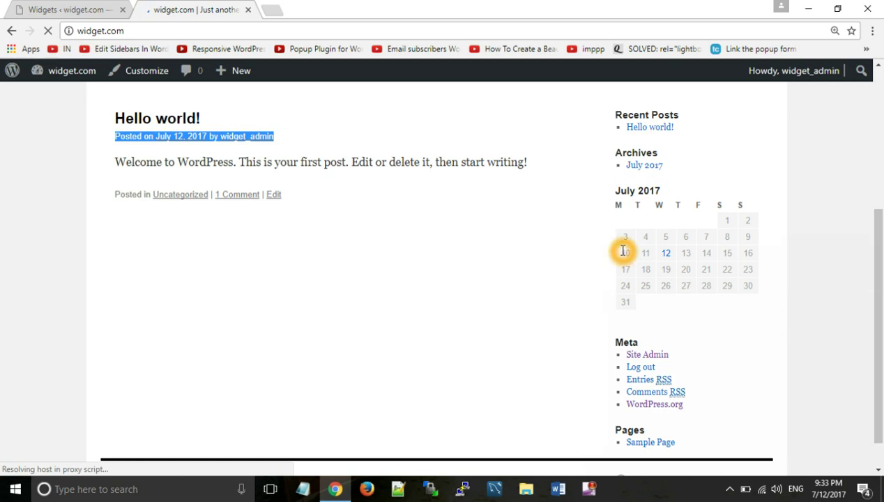
Step: Add the Image widget below Pages in the Primary Widget Area and enter "Image" as its title
left_click(64, 9)
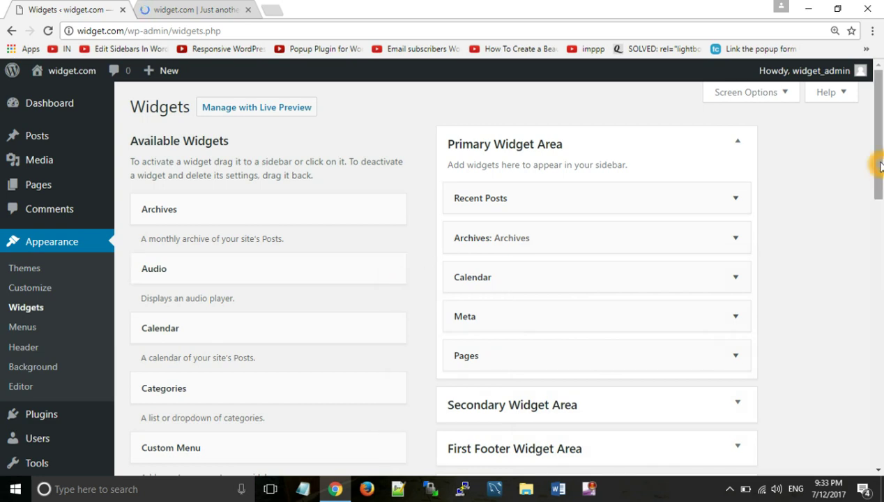
left_click_drag(880, 165, 876, 225)
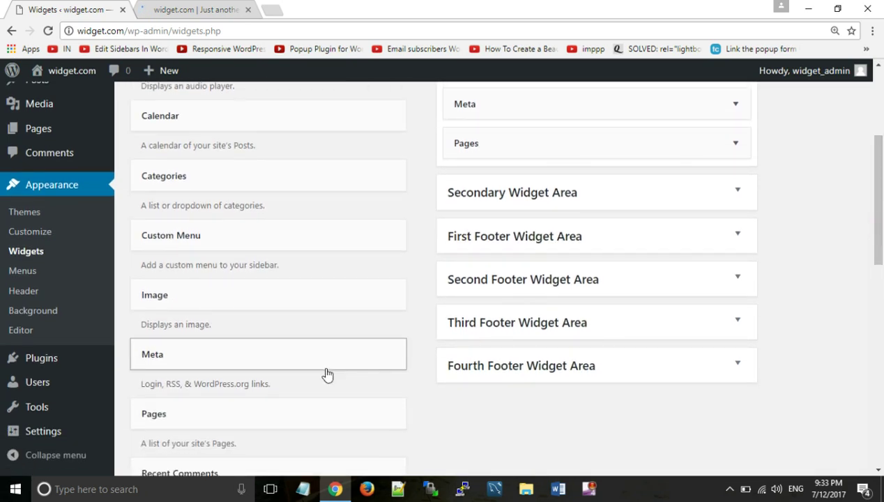
left_click(339, 310)
left_click(340, 311)
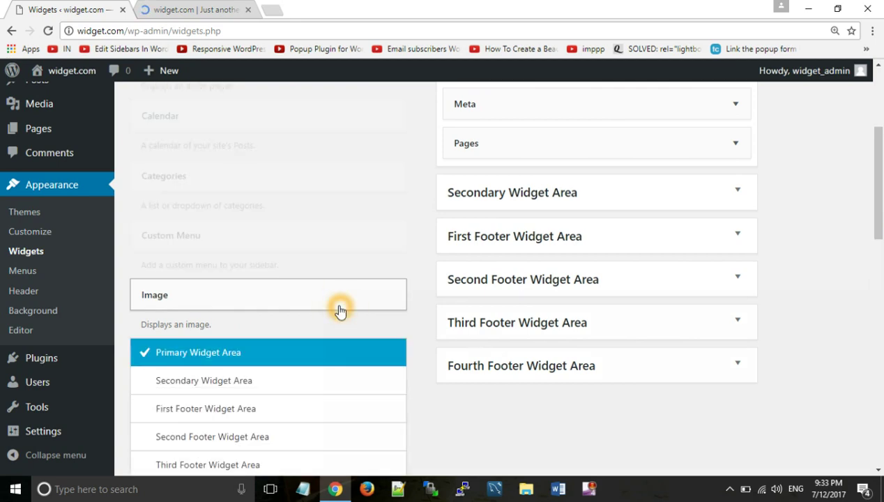
left_click_drag(340, 310, 648, 184)
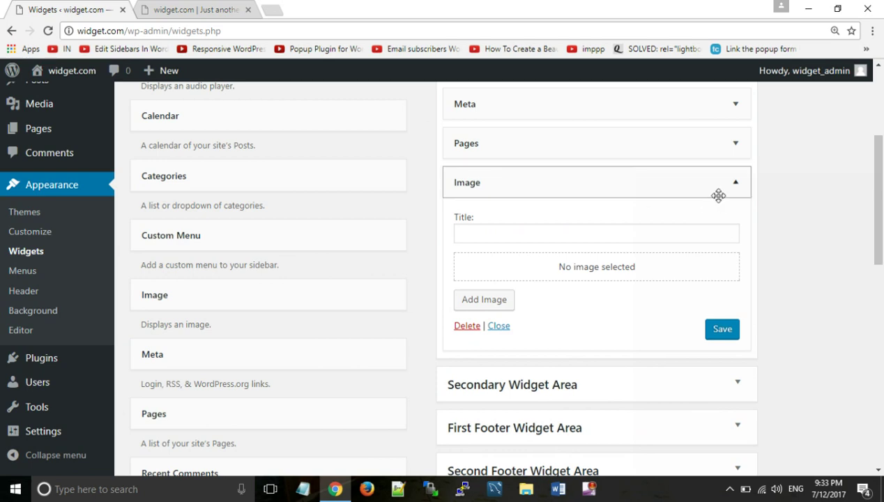
left_click(632, 230)
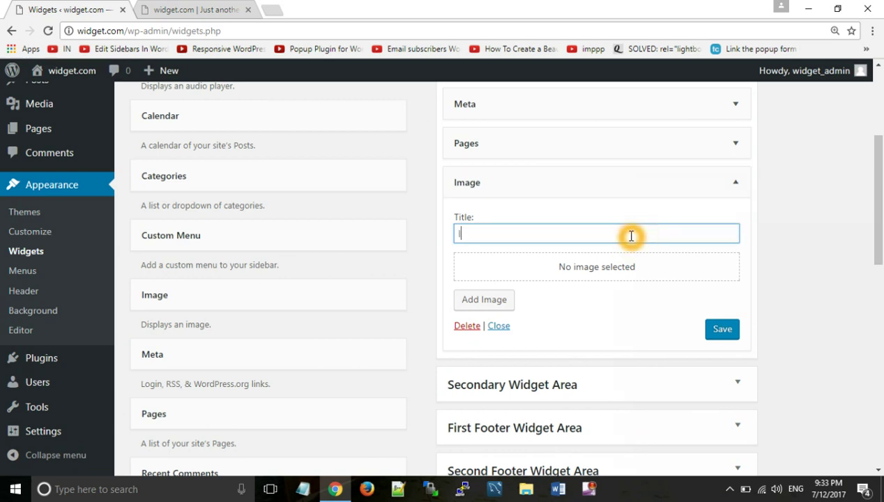
type("Image")
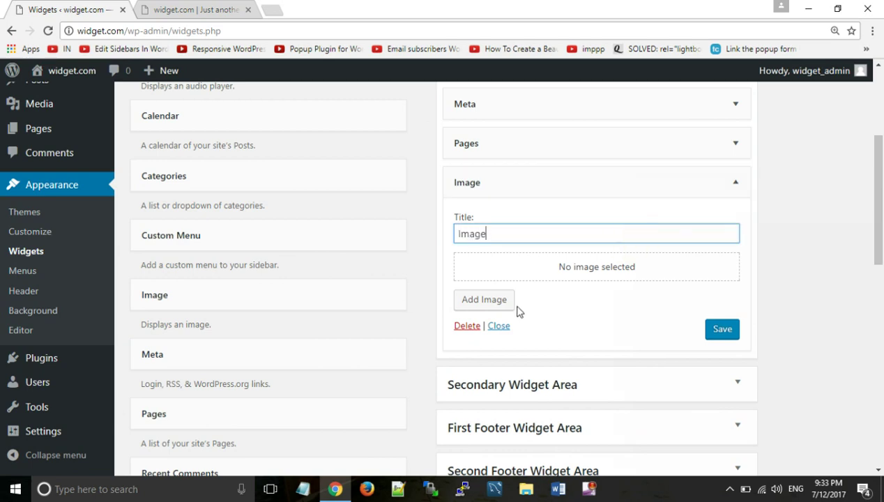
Step: Start adding an image to the Image widget and select the WordPress logo picture from the Media Library
left_click(486, 301)
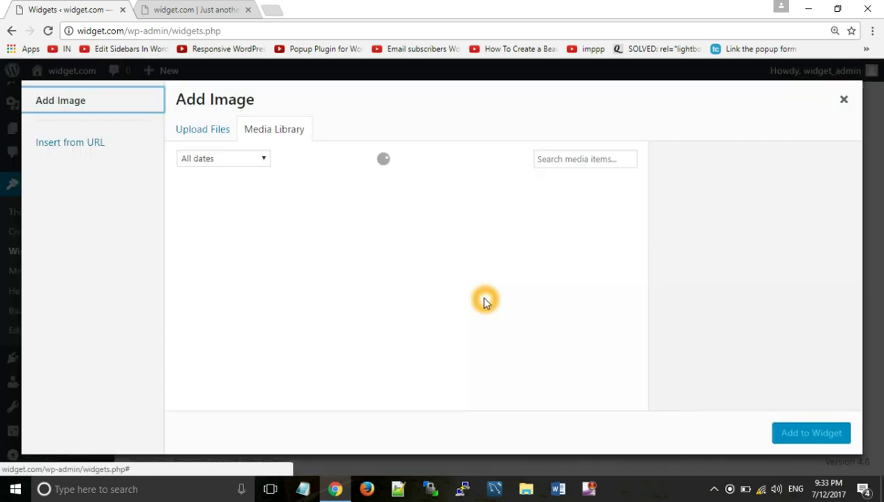
left_click(199, 131)
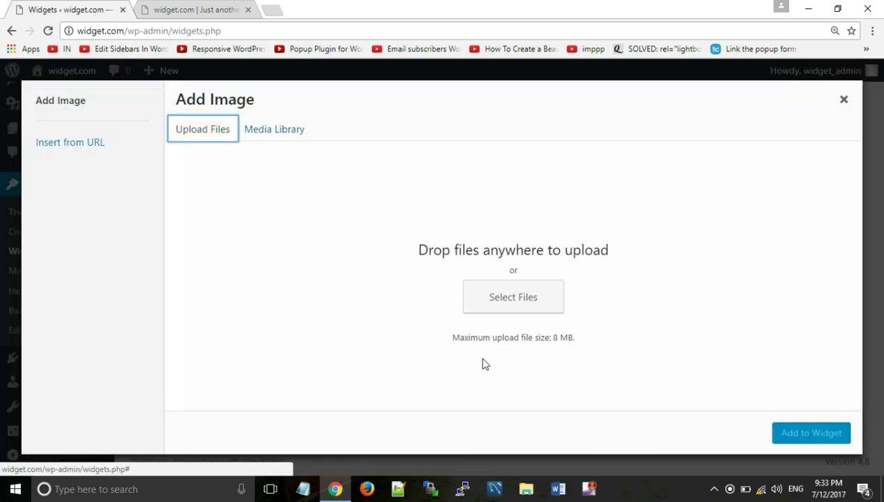
left_click(276, 132)
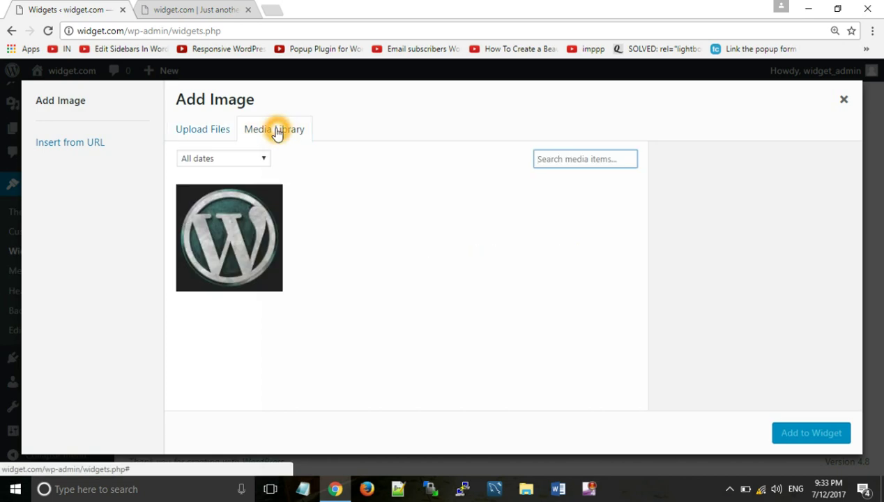
left_click(229, 230)
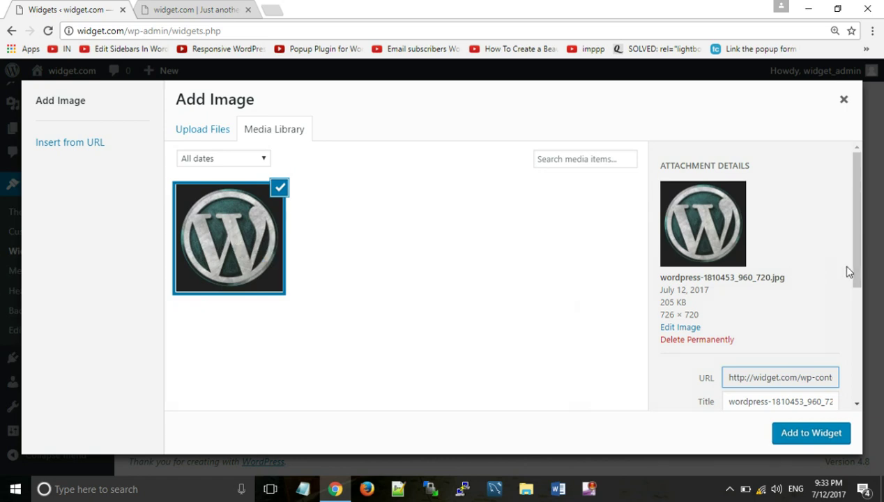
left_click_drag(858, 268, 863, 389)
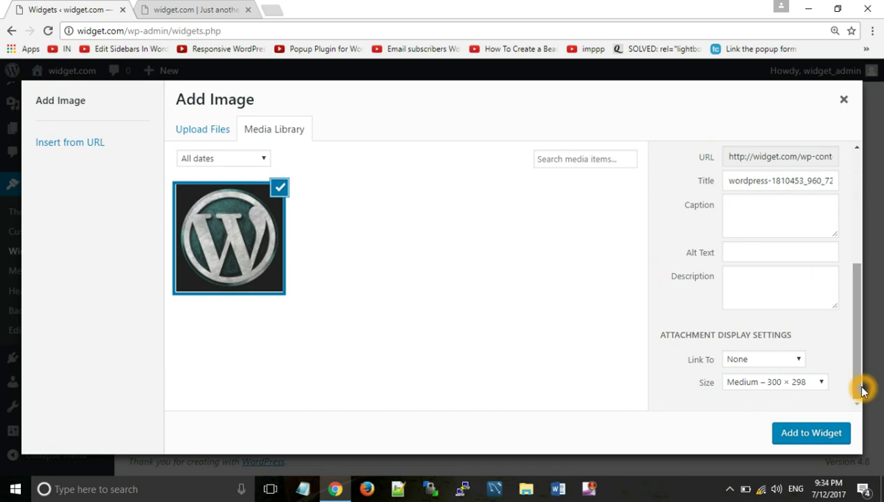
left_click(699, 360)
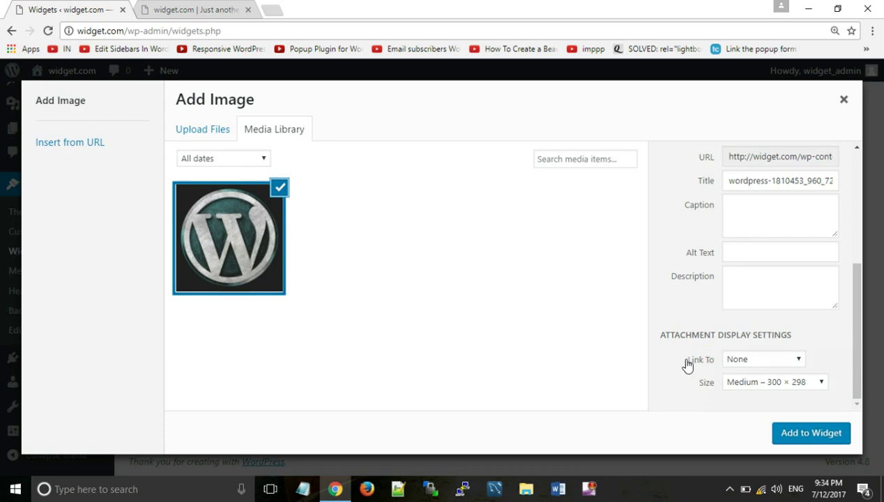
left_click(684, 357)
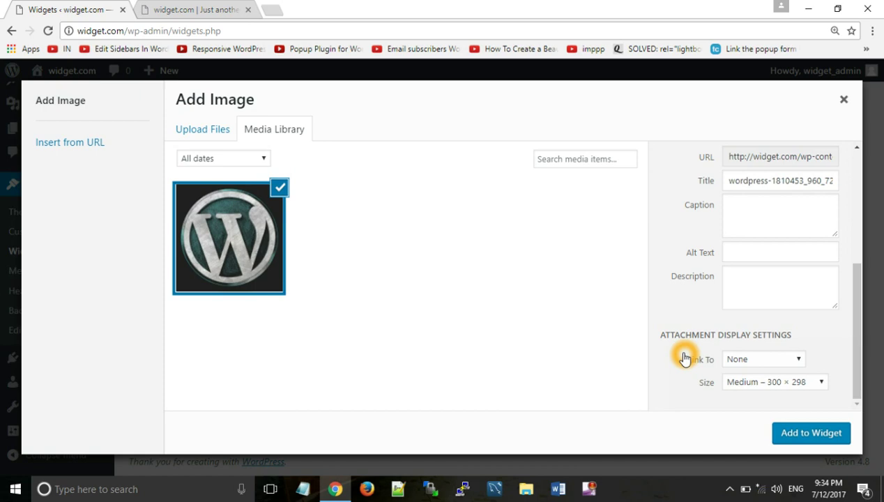
left_click(785, 361)
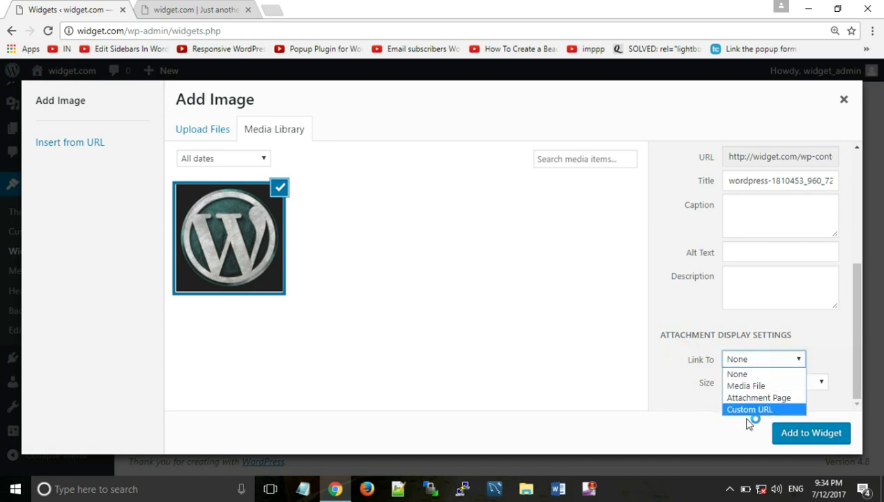
left_click(747, 410)
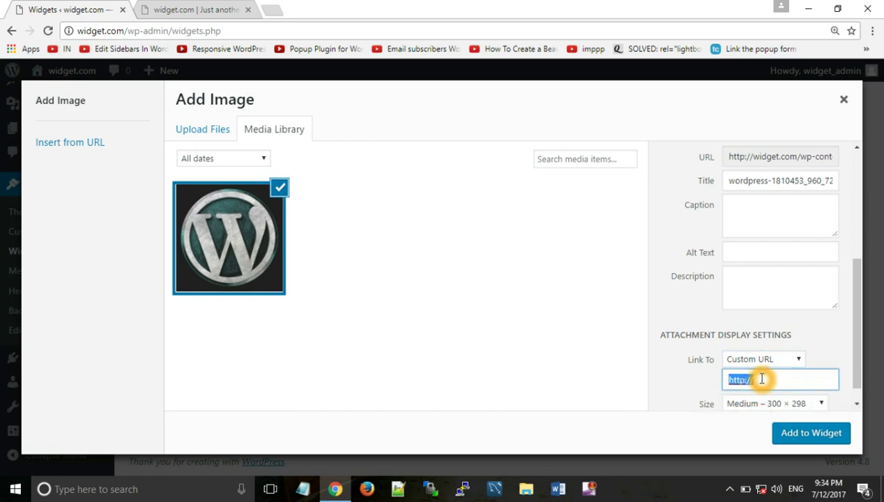
type("https://youtu.be/UZGUZNdxfEs")
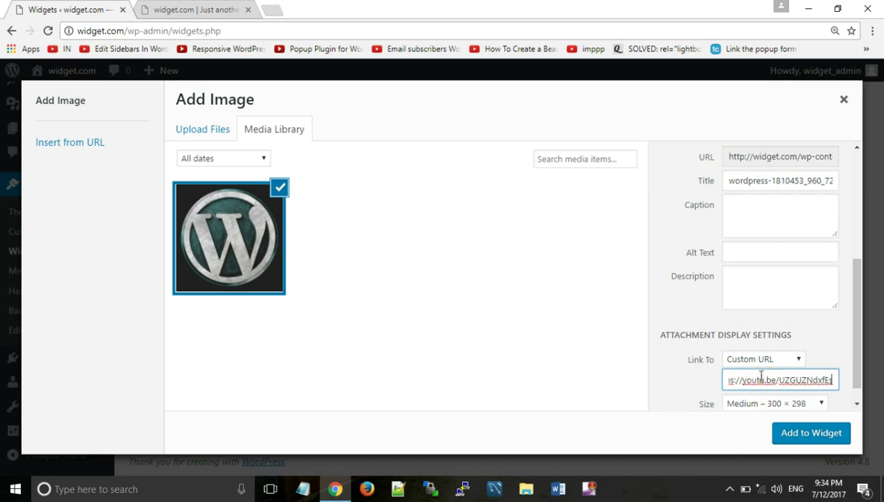
scroll(761, 380, "down", 1)
left_click(806, 435)
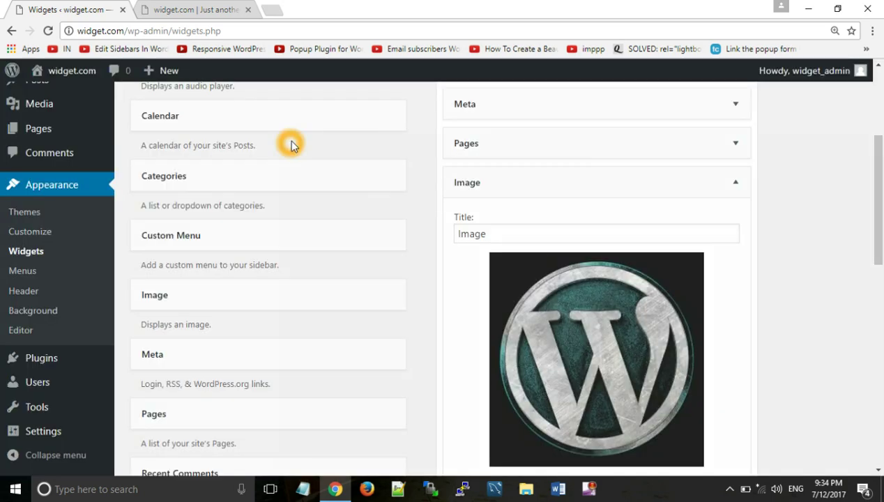
Step: Save the Image widget with its new picture and collapse its settings
scroll(526, 273, "down", 3)
scroll(592, 349, "up", 1)
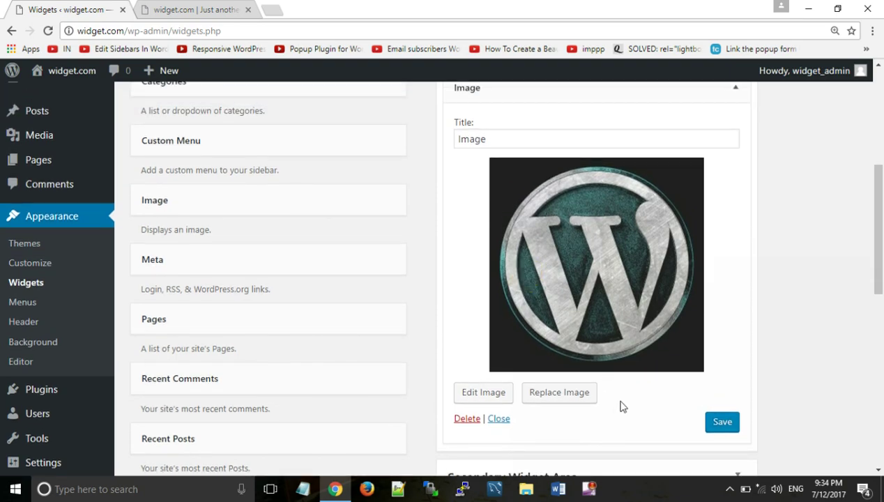
left_click(723, 424)
left_click(504, 418)
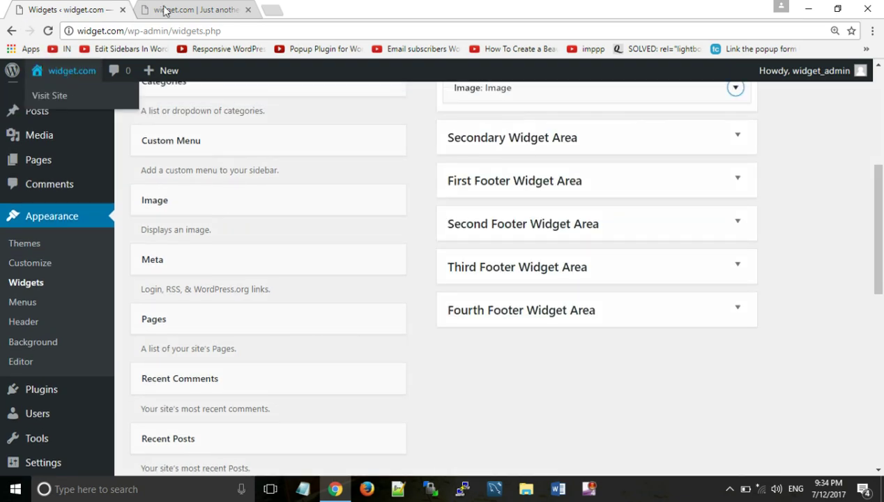
Step: Reload the live site, find the sidebar image and test its link in a separate tab, closing that tab again
left_click(158, 8)
left_click(48, 31)
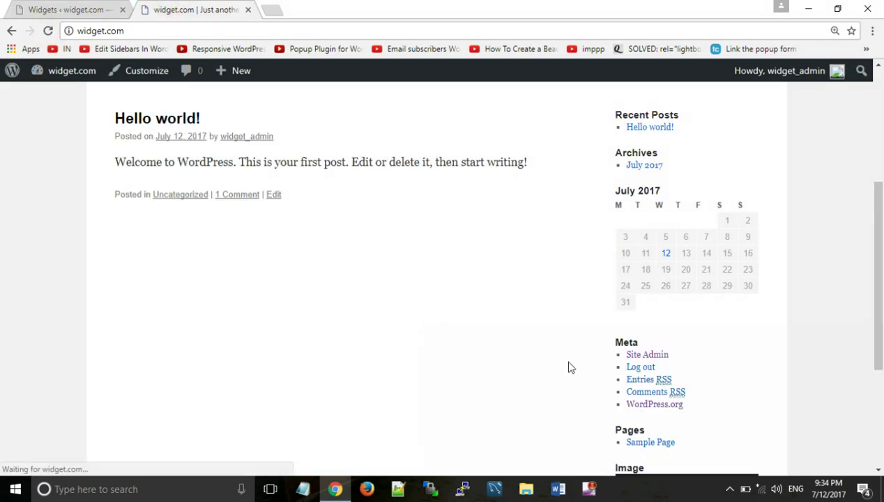
scroll(701, 376, "down", 2)
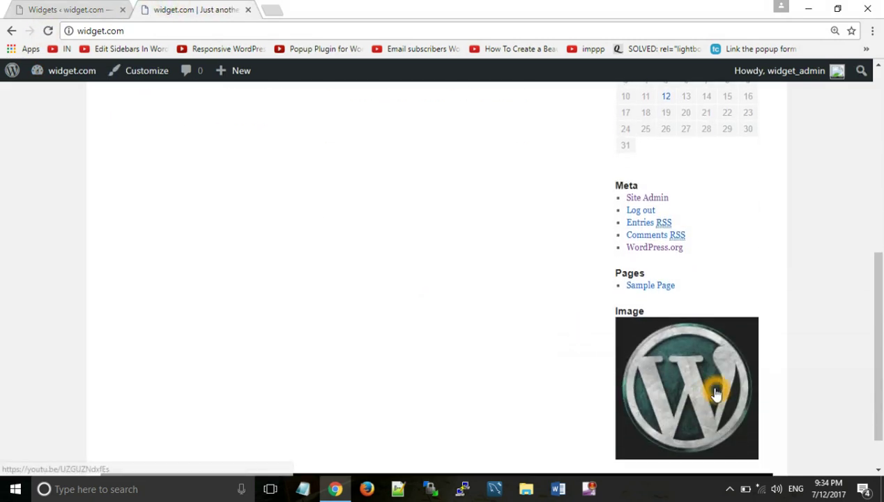
right_click(660, 392)
left_click(714, 199)
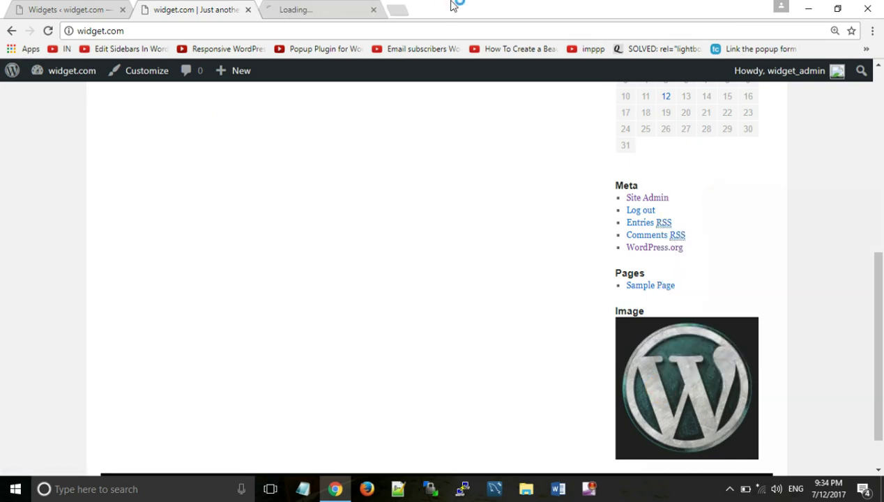
left_click(319, 8)
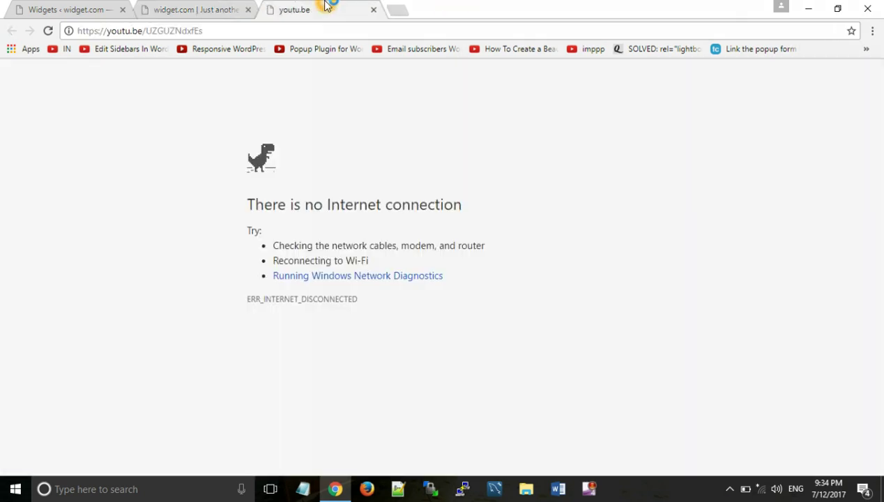
left_click(373, 10)
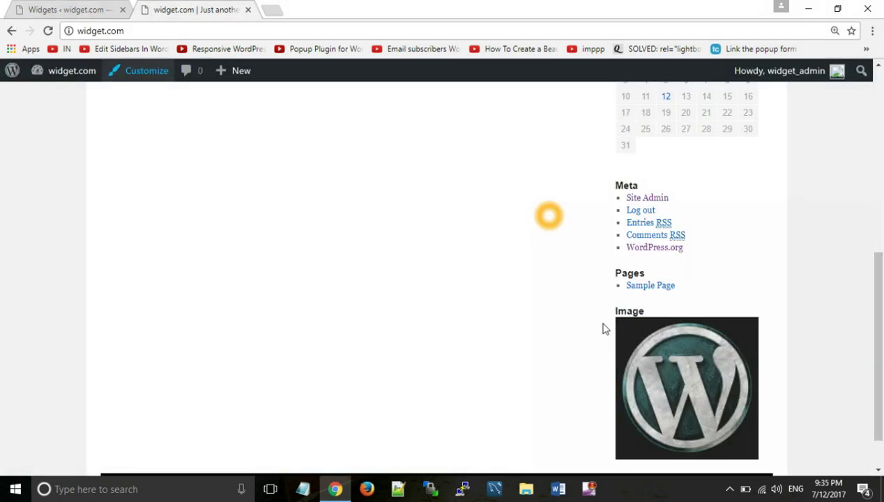
Step: Retry the sidebar image's link in a new tab, view the page it leads to and close the tab
right_click(673, 408)
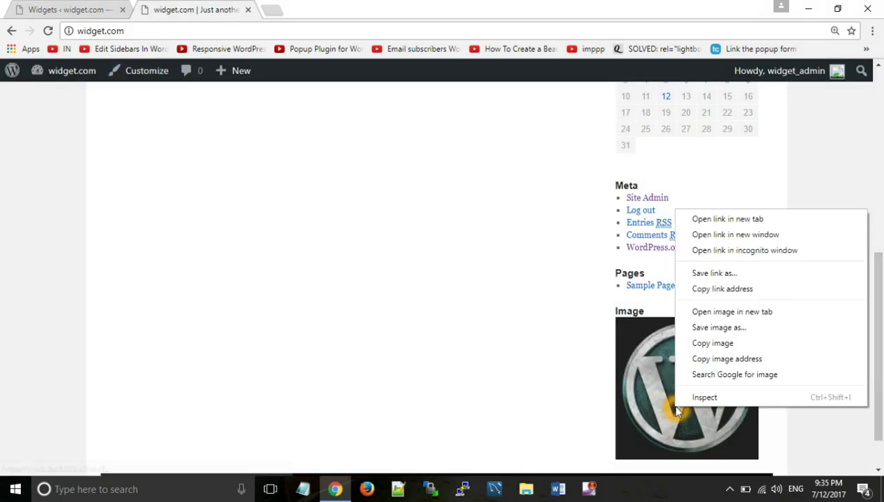
left_click(727, 220)
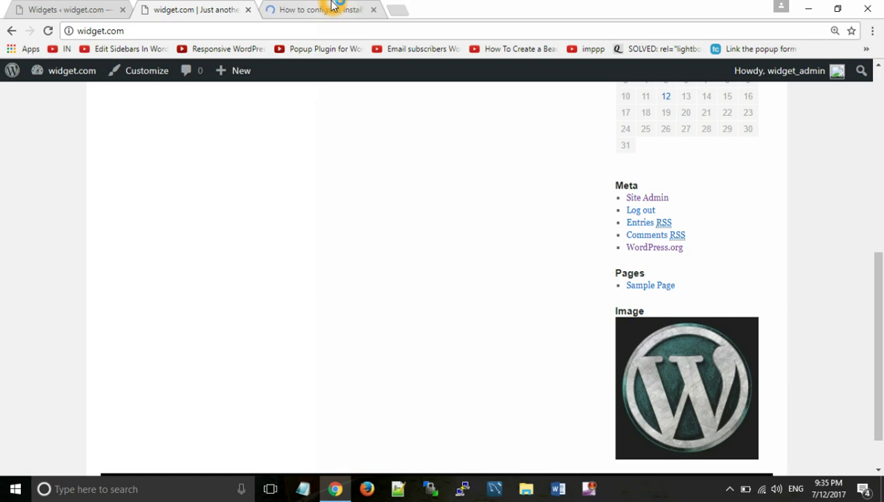
left_click(332, 9)
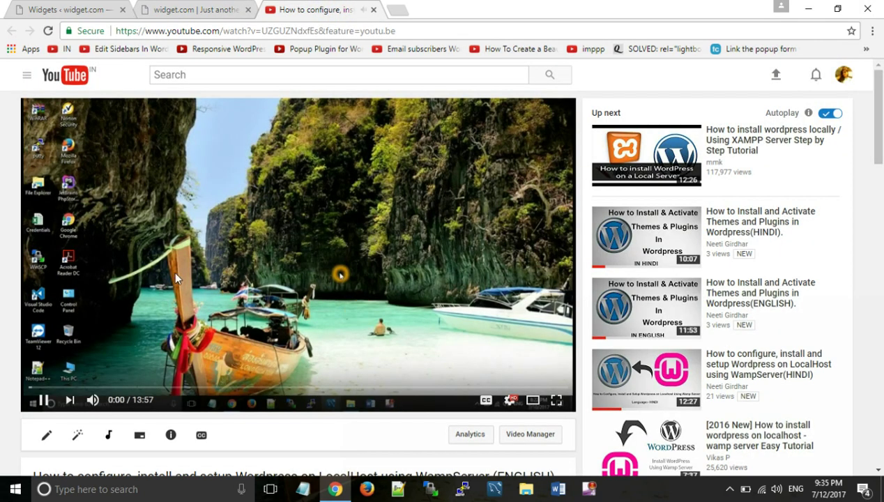
left_click(374, 10)
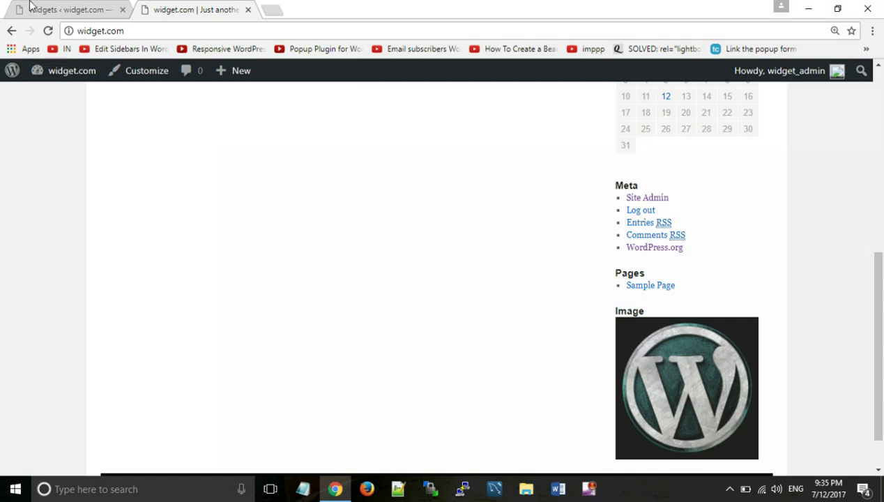
Step: Back on the Widgets page, add the Video widget between Pages and Image in the Primary Widget Area, titled "My youtube Video"
left_click(34, 8)
scroll(98, 298, "down", 3)
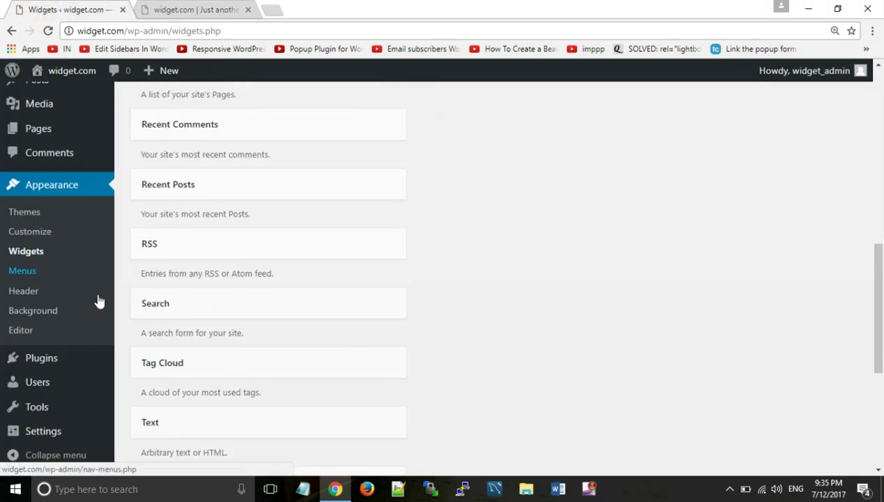
scroll(186, 386, "down", 3)
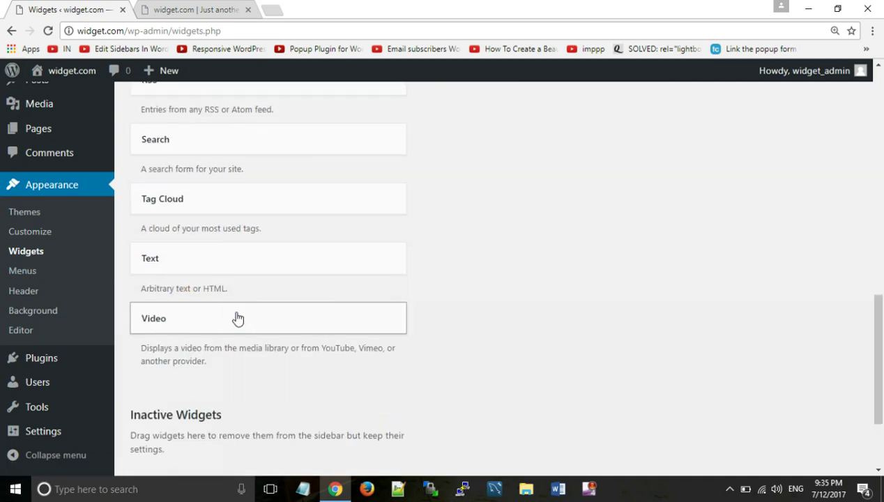
left_click(237, 318)
left_click_drag(237, 318, 552, 357)
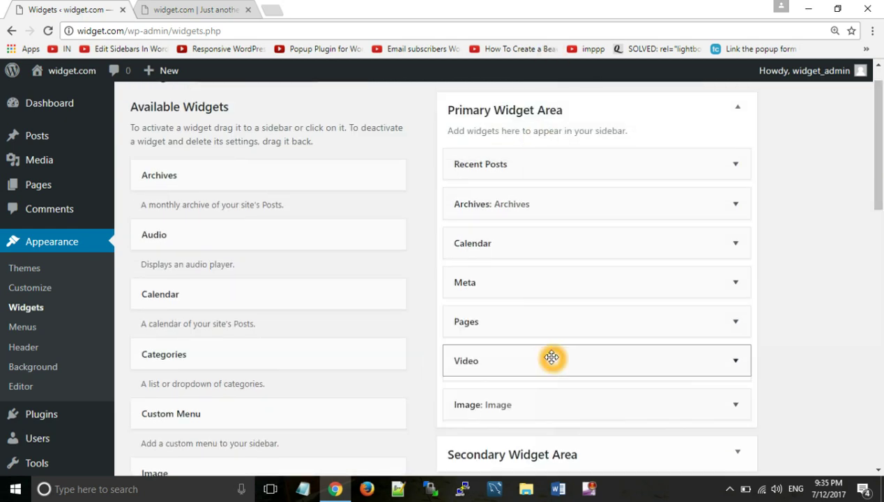
left_click(553, 410)
type("My youtube Video")
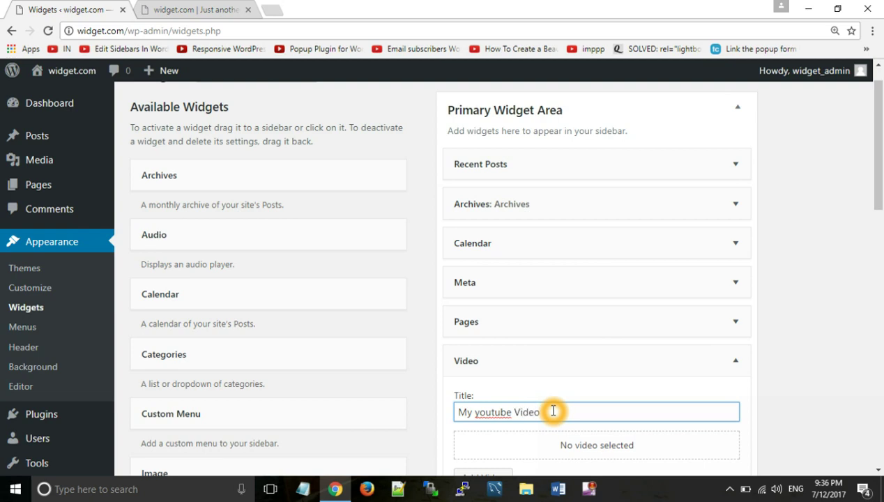
scroll(553, 410, "down", 3)
left_click(483, 311)
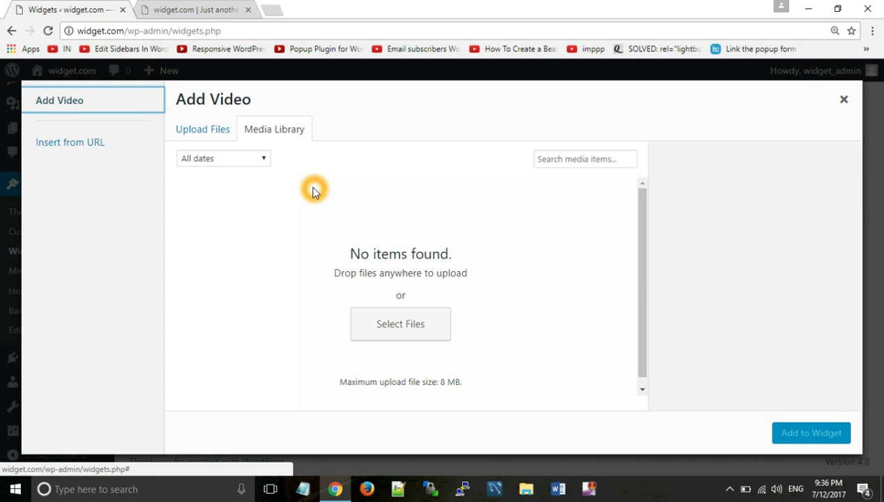
left_click(190, 179)
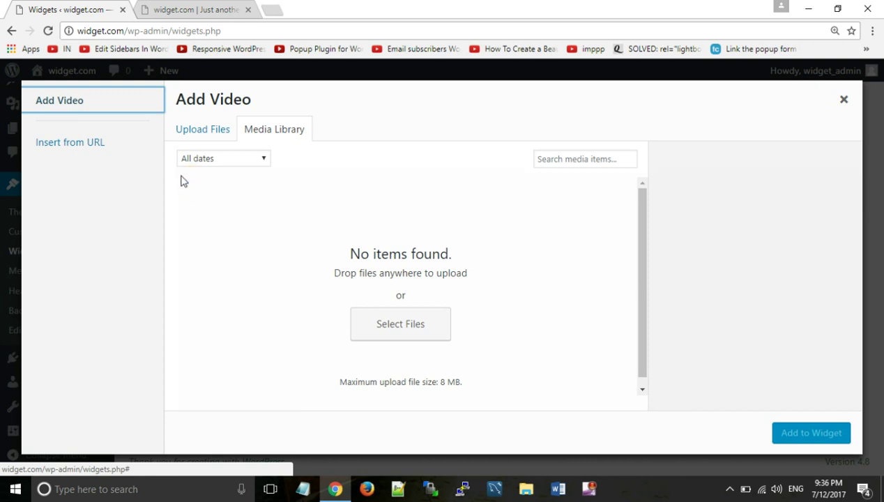
left_click(79, 150)
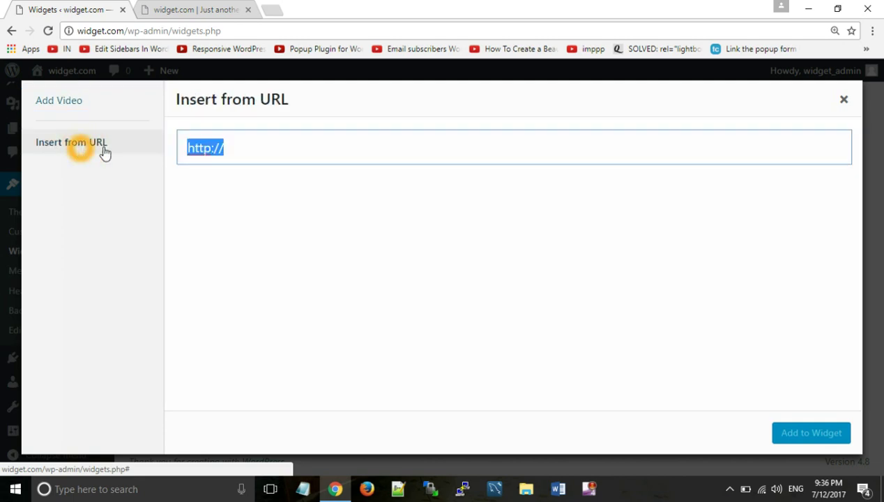
left_click(281, 145)
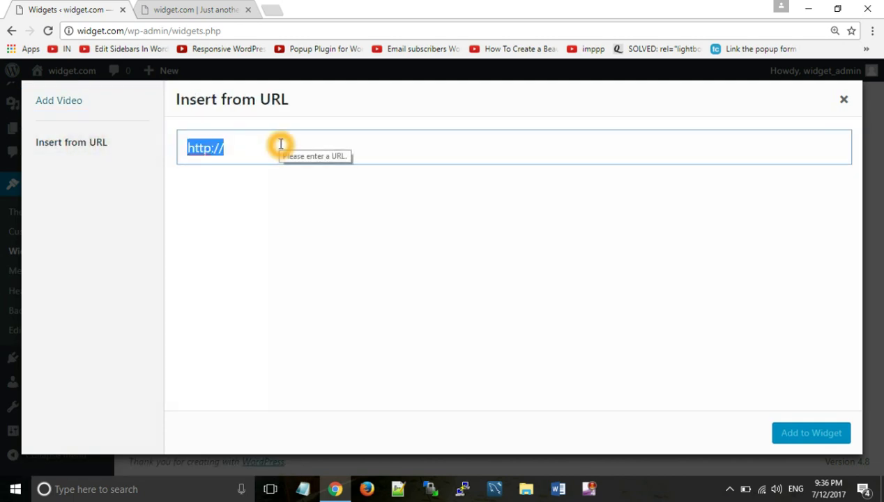
type("https://youtu.be/UZGUZNdxfEs")
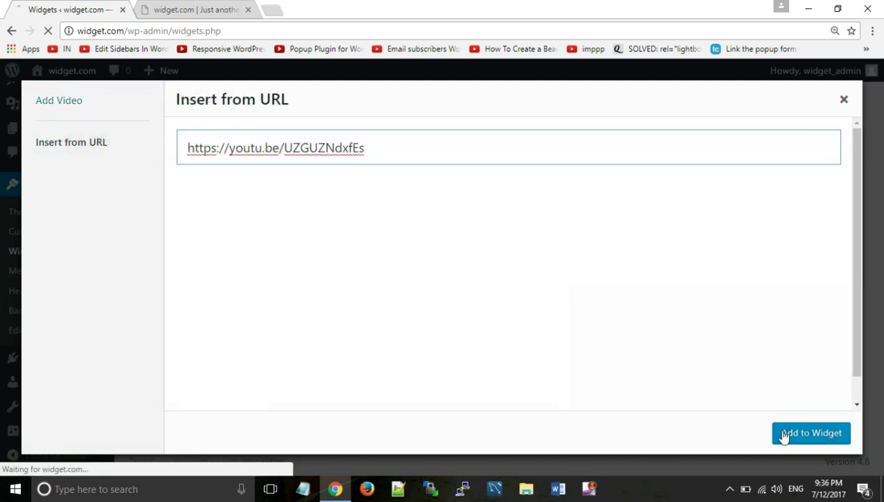
left_click(783, 436)
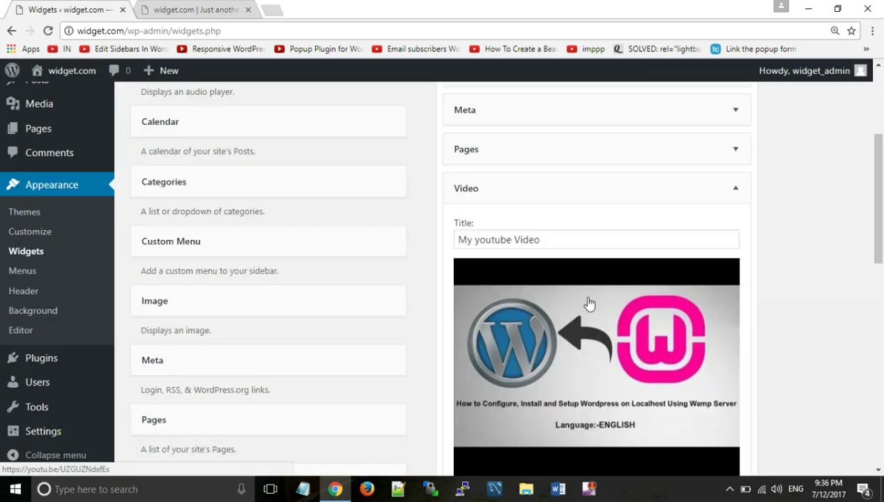
scroll(628, 331, "down", 3)
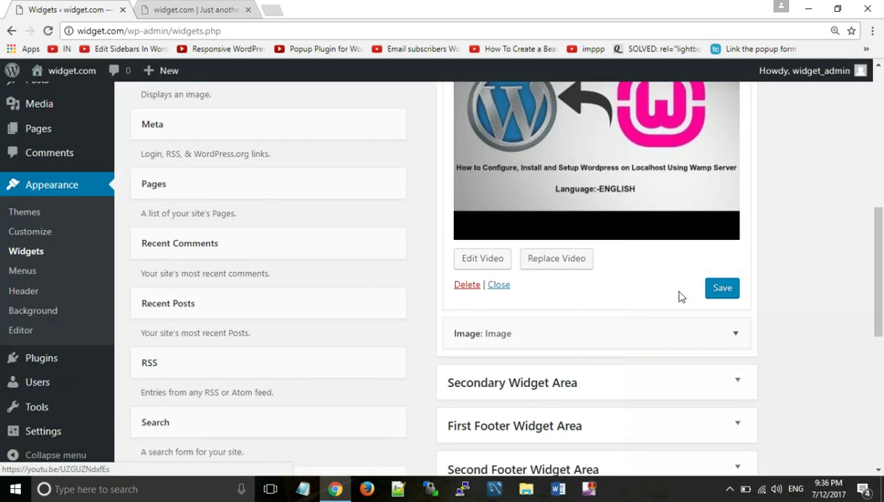
left_click(723, 290)
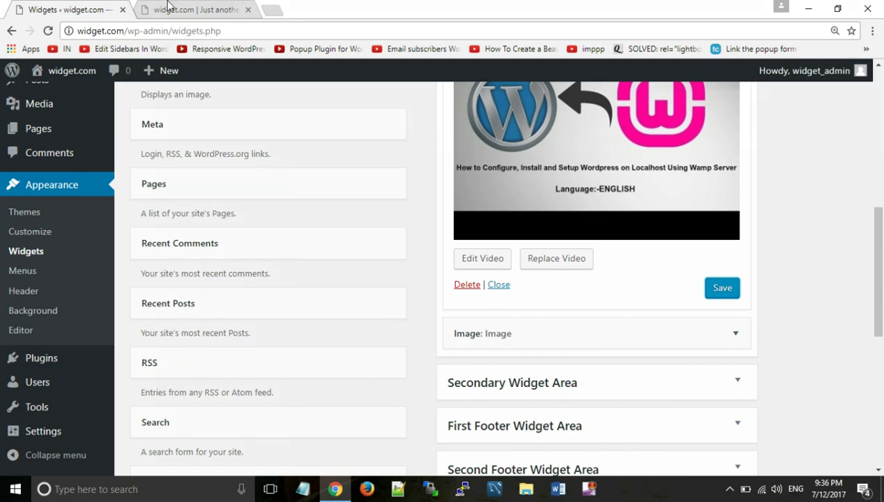
Step: Reload the live site, briefly play the sidebar video to test it, and return to the Widgets page
left_click(167, 8)
left_click(48, 32)
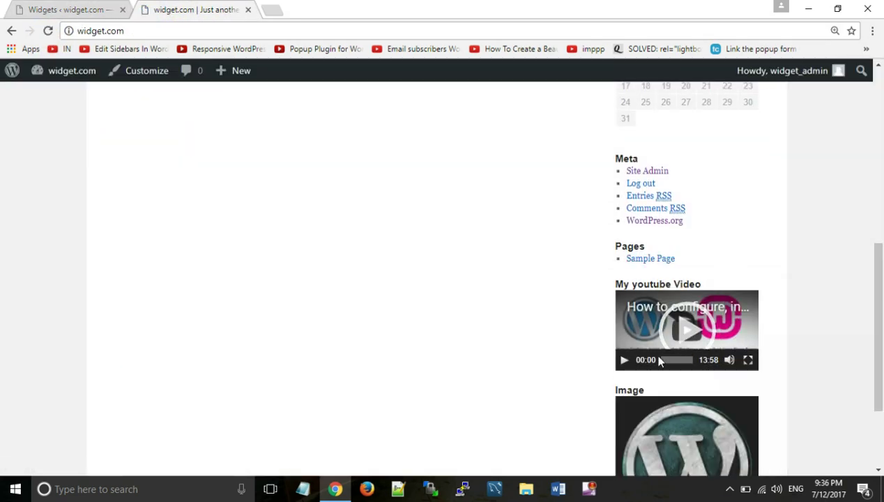
left_click(625, 361)
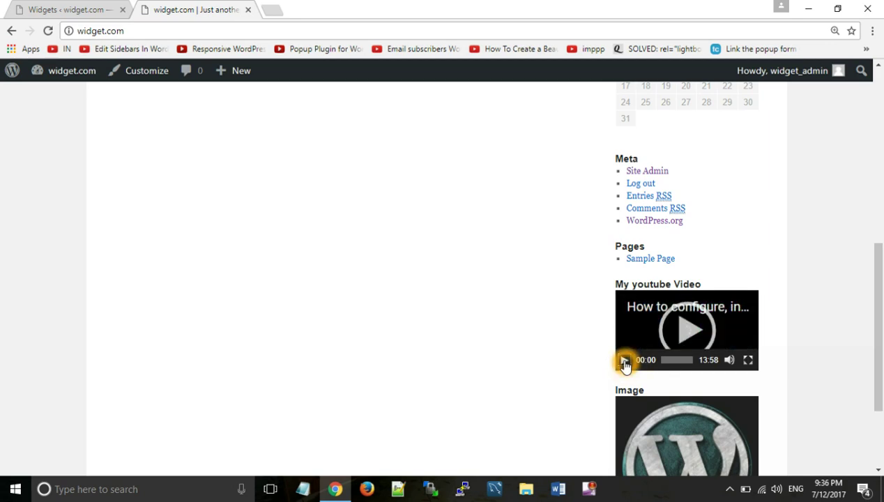
left_click(624, 361)
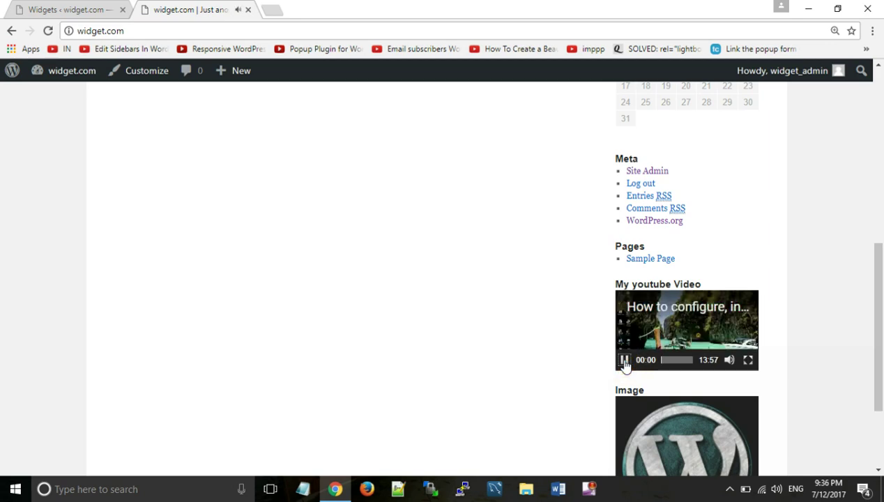
left_click(442, 228)
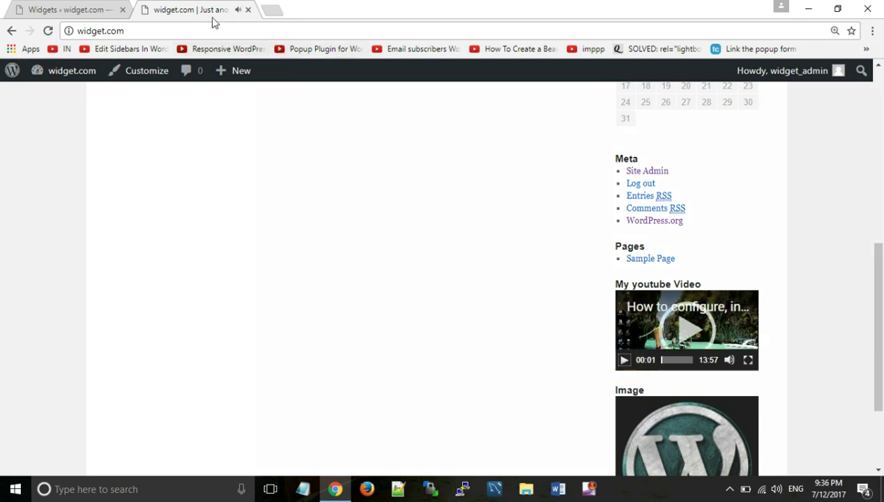
left_click(56, 7)
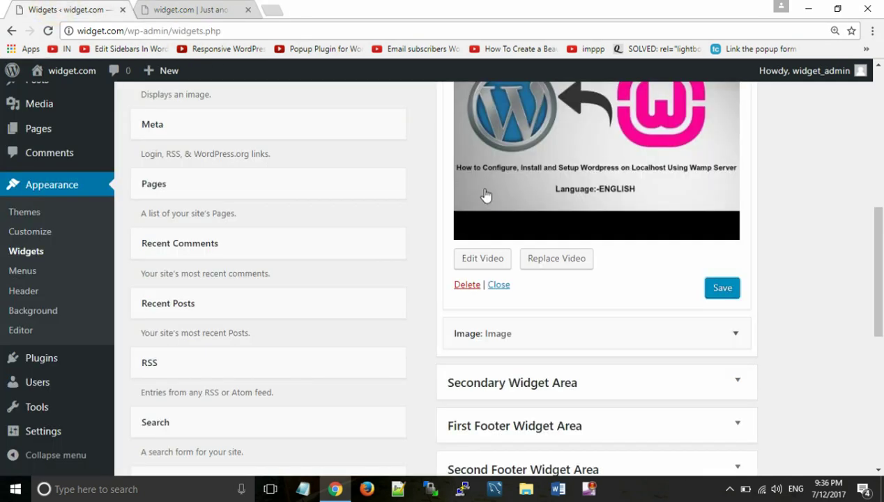
Step: Add the Text widget to the Secondary Widget Area and title it "Secondary Widget Area"
left_click(596, 317)
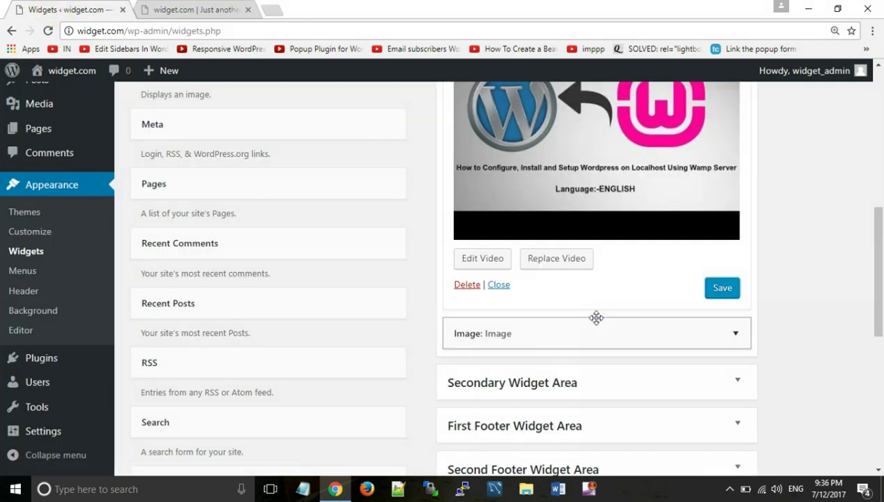
scroll(596, 317, "down", 2)
left_click(596, 319)
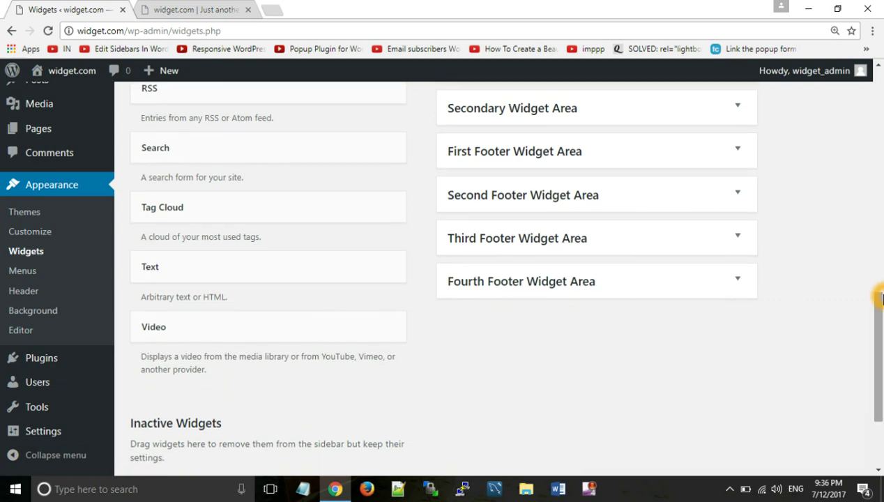
scroll(880, 298, "up", 1)
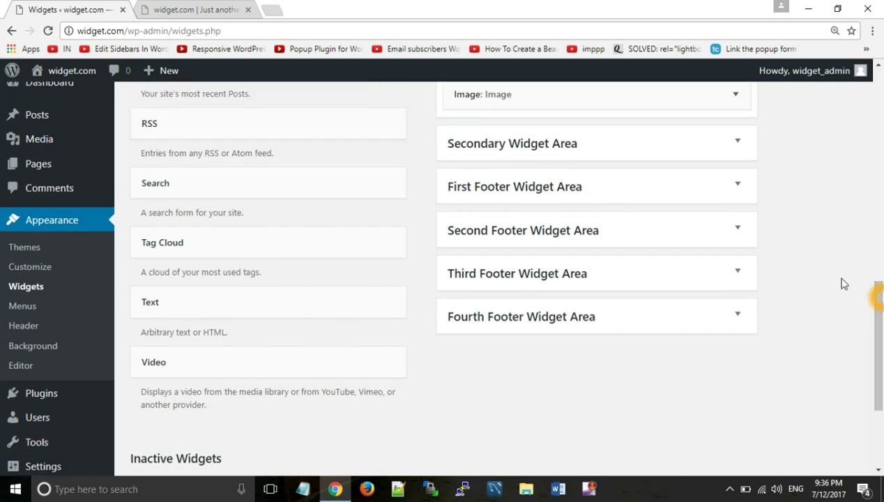
left_click(294, 305)
left_click_drag(379, 260, 606, 208)
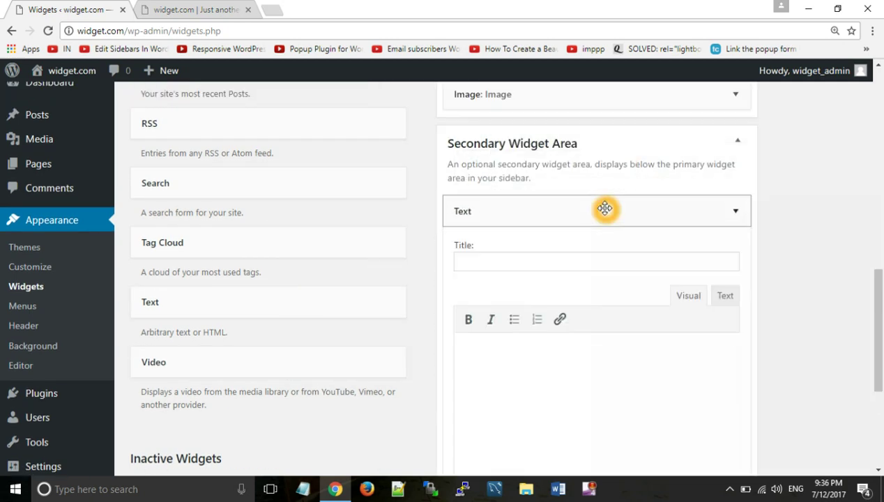
left_click(575, 260)
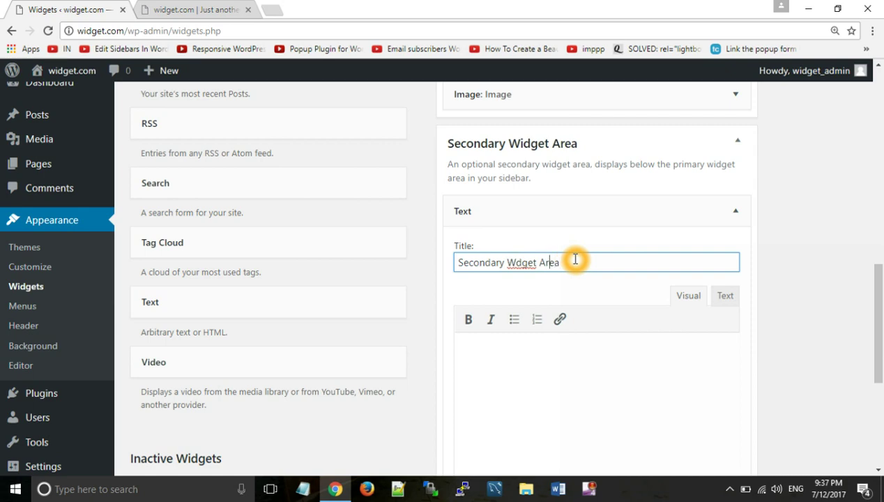
type("i")
Step: Enter "Hello Friends" in bold as the Text widget's content, then save and close the widget
left_click(547, 369)
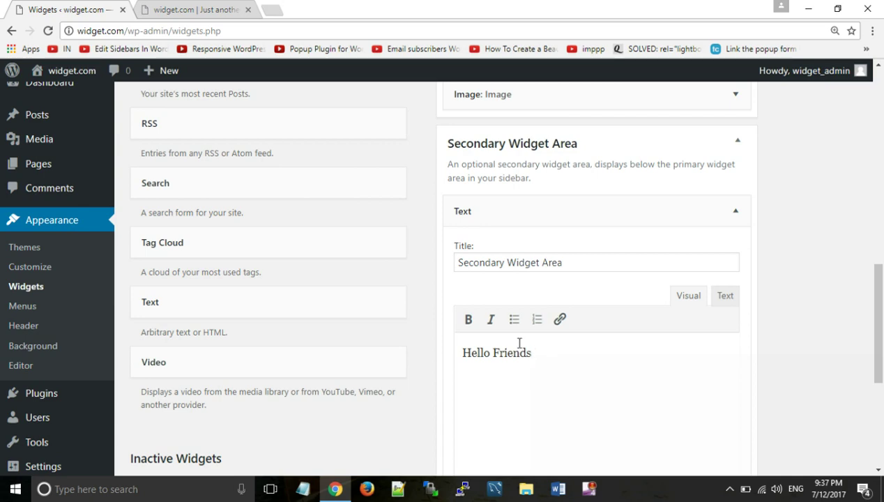
left_click_drag(543, 355, 436, 357)
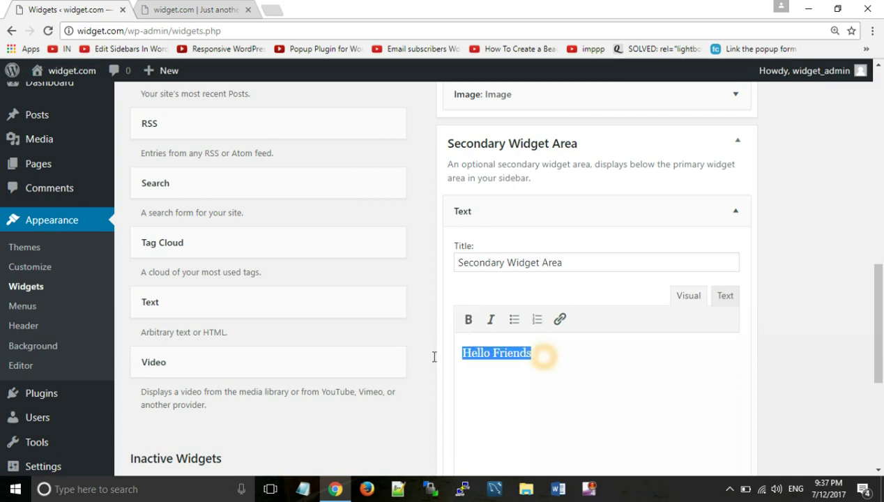
left_click(468, 319)
scroll(665, 377, "down", 1)
left_click(721, 460)
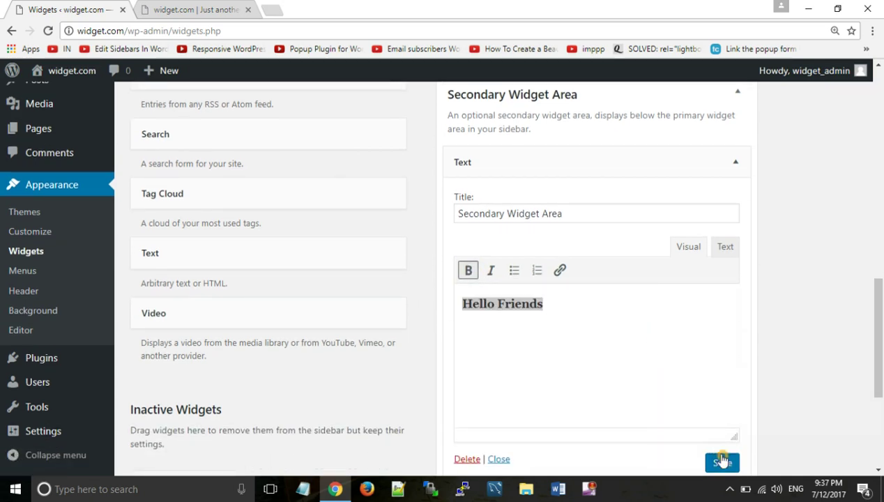
left_click(499, 459)
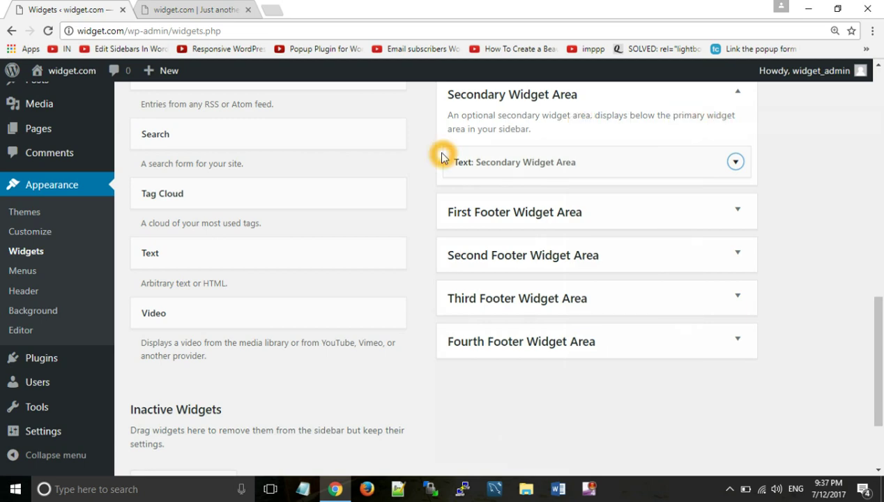
Step: Reload the live site and check the area below the sidebar image for the new text widget
left_click(200, 6)
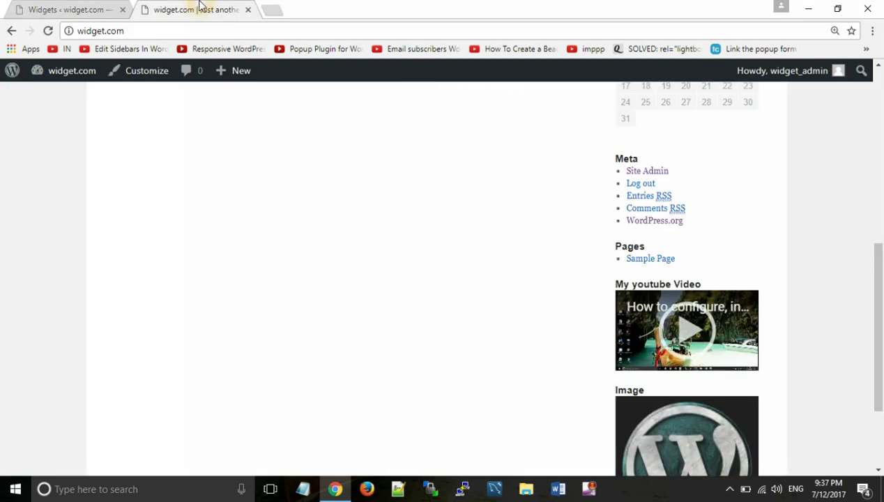
scroll(600, 272, "down", 3)
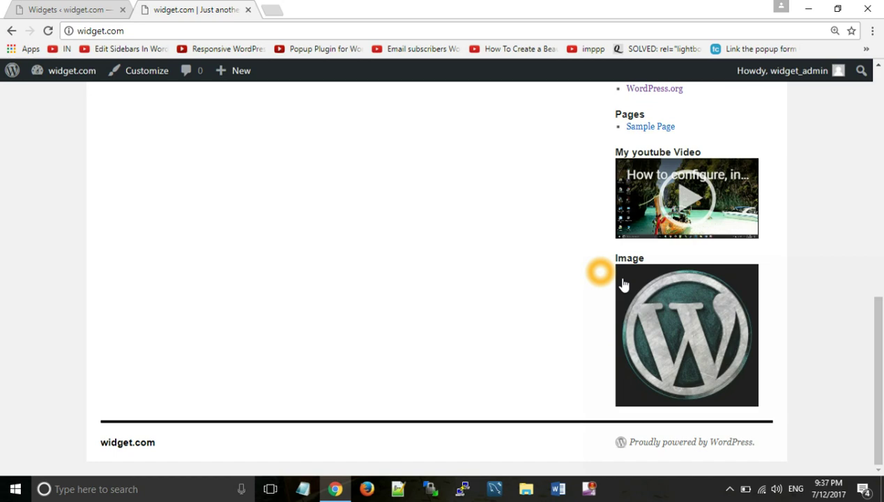
left_click(683, 407)
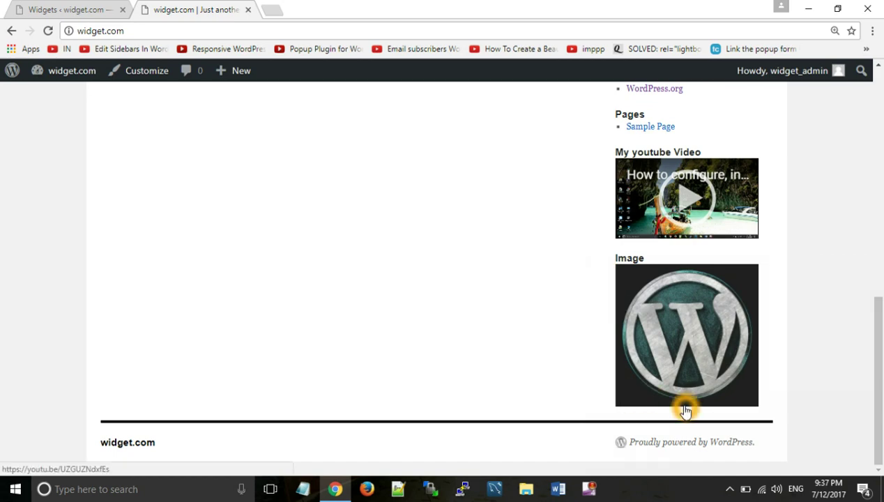
left_click(53, 33)
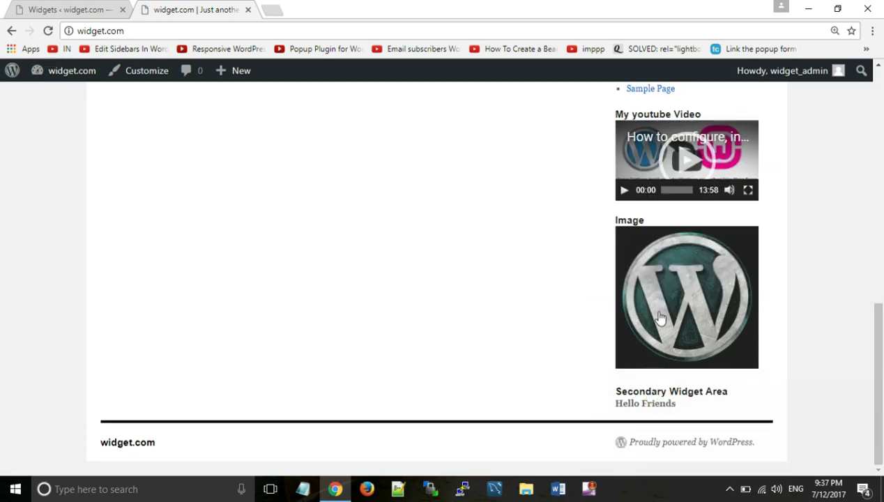
left_click(634, 404)
Step: Back on the Widgets page, add the Search widget to the First Footer Widget Area
left_click(67, 9)
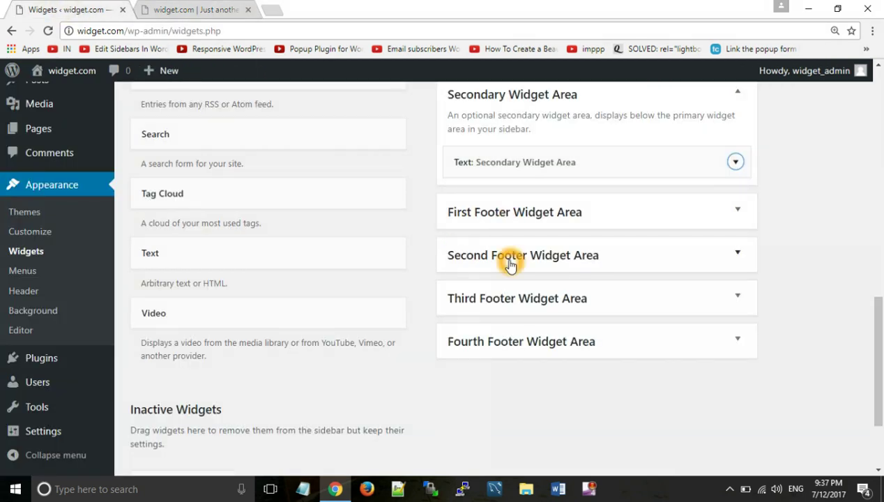
left_click(293, 138)
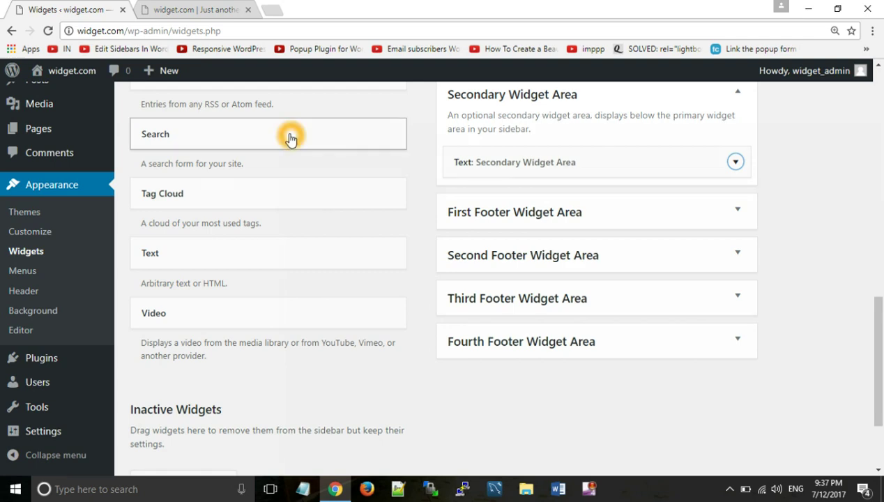
left_click_drag(293, 139, 592, 263)
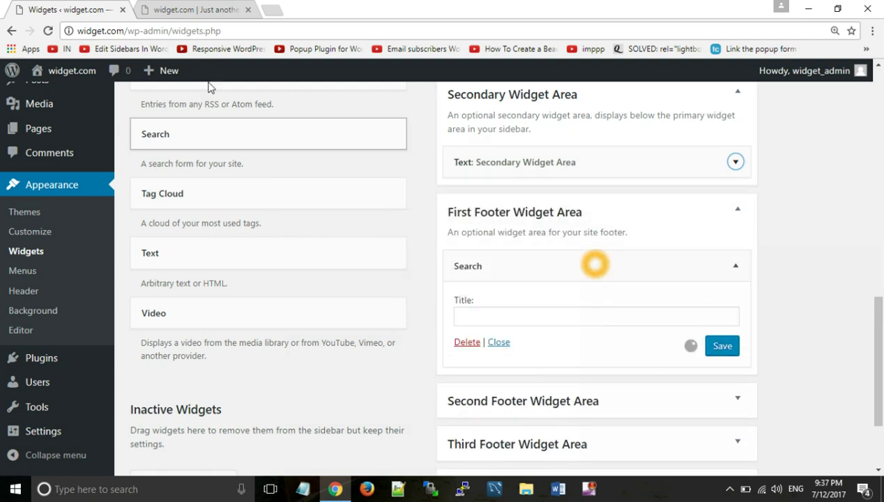
Step: Reload the live site and check the footer for the search form
left_click(150, 6)
left_click(48, 31)
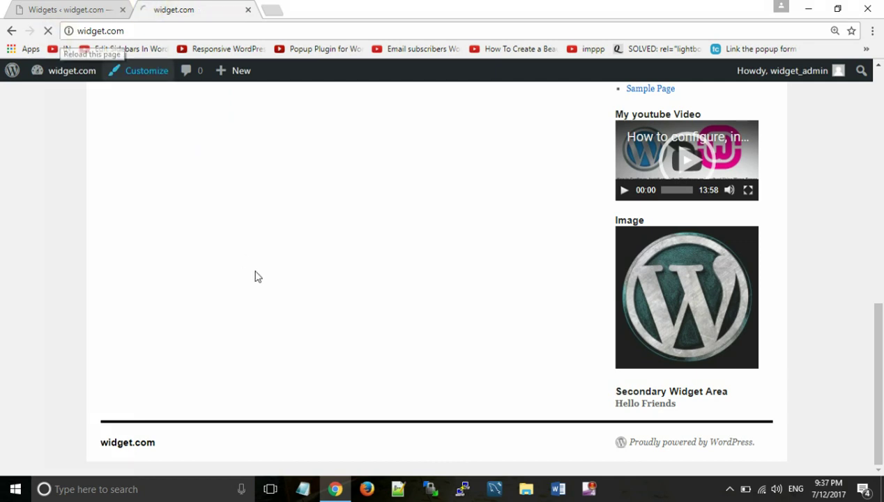
left_click(257, 273)
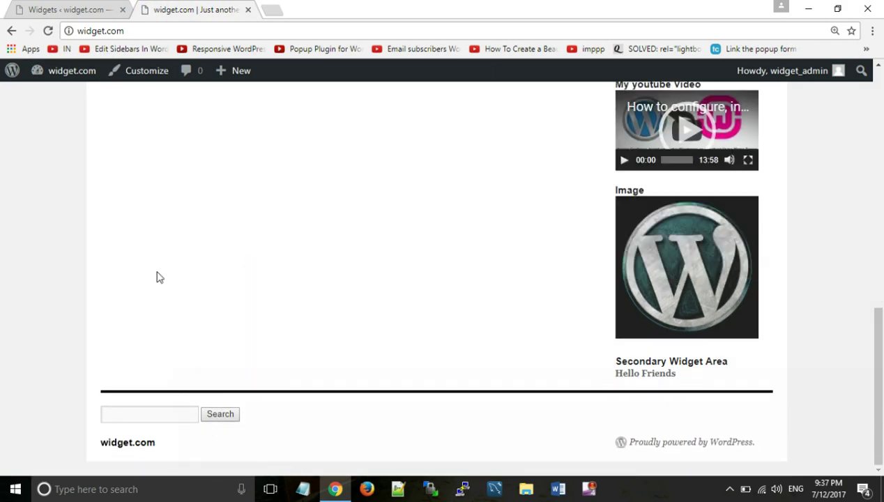
Step: Return to the Widgets page and collapse the First Footer Widget Area
left_click(80, 9)
left_click(592, 219)
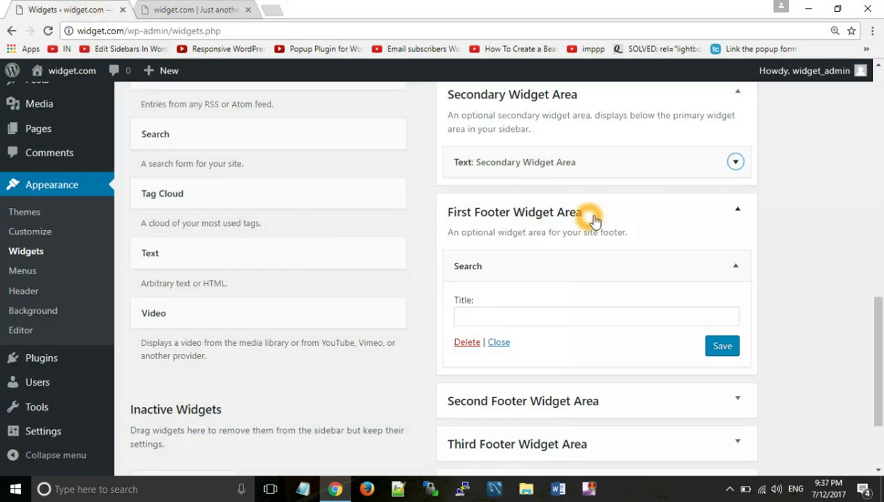
left_click(737, 213)
Step: Add another Pages widget to the Primary Widget Area below Image, and delete it again
left_click(281, 229)
scroll(281, 236, "up", 3)
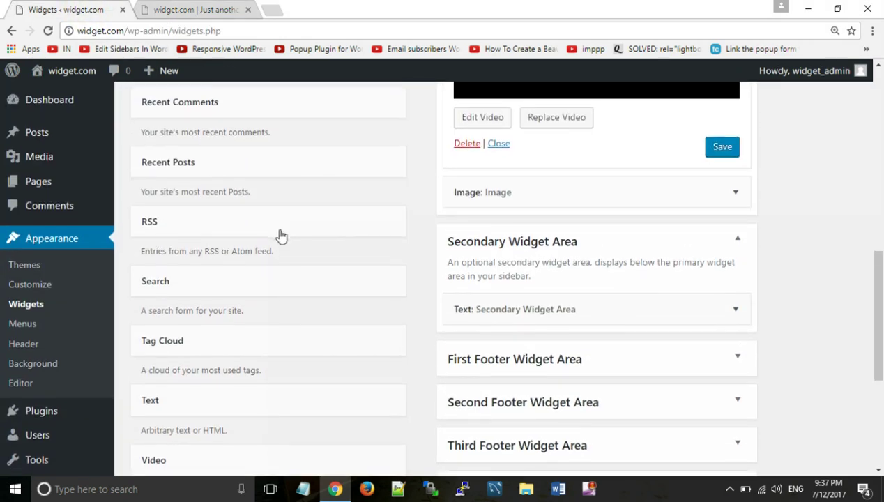
scroll(280, 236, "up", 3)
left_click(280, 229)
left_click(263, 146)
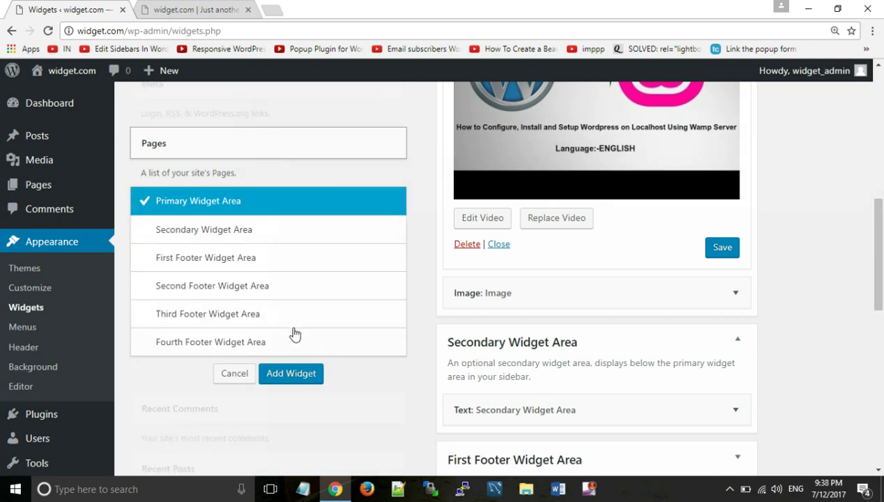
left_click(292, 372)
left_click(565, 374)
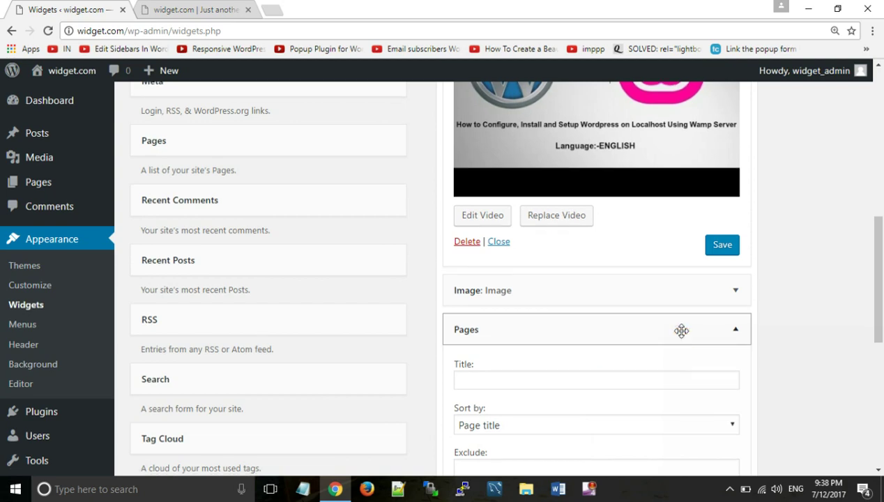
scroll(681, 331, "down", 3)
left_click(460, 320)
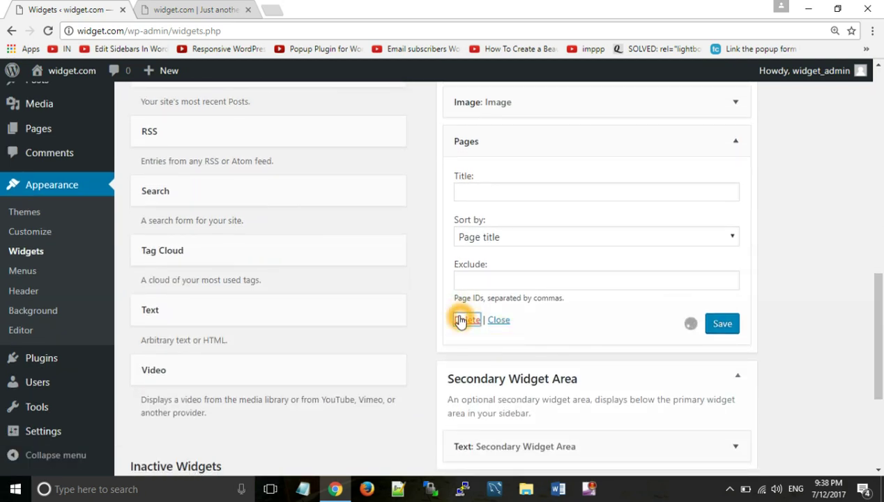
Step: Add the Pages widget to the Second Footer Widget Area and save it
mouse_move(211, 192)
left_mouse_down()
mouse_move(483, 347)
mouse_move(467, 314)
mouse_move(257, 175)
mouse_move(219, 183)
left_mouse_up()
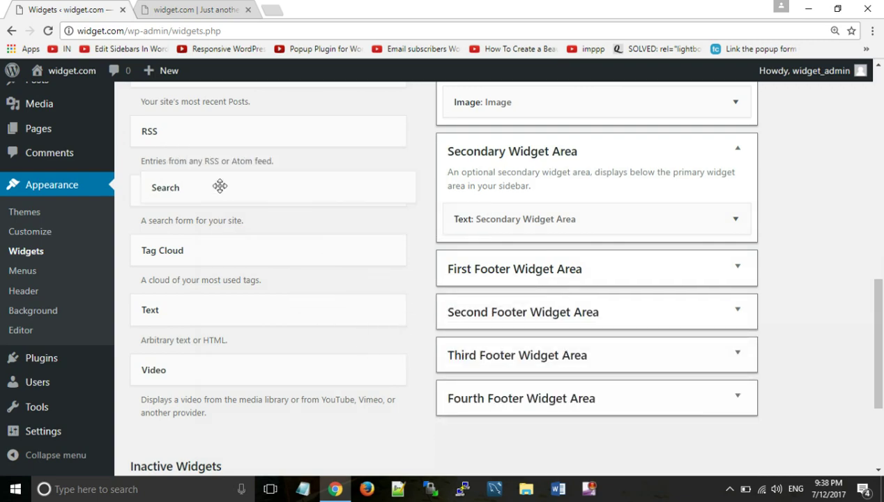
scroll(219, 191, "down", 2)
scroll(220, 189, "up", 2)
scroll(219, 190, "up", 4)
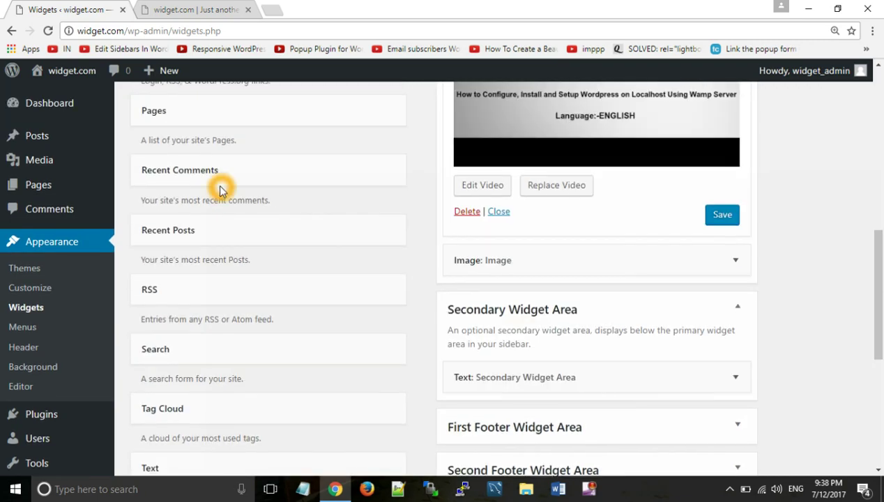
left_click_drag(185, 245, 493, 446)
left_click_drag(491, 350, 492, 291)
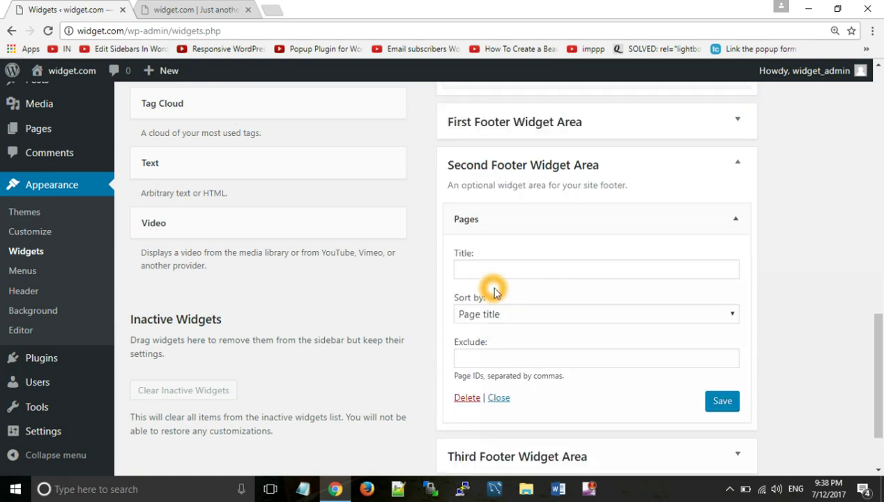
left_click(711, 402)
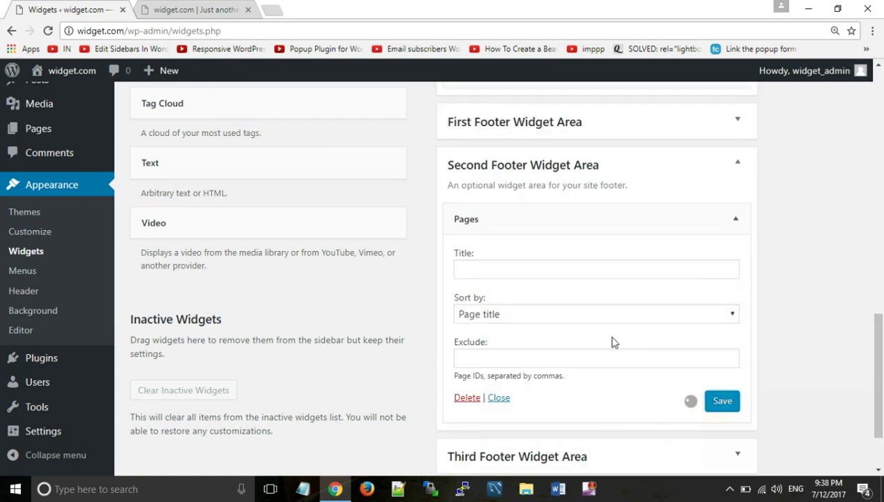
Step: Reload the live site to check the footer for the Pages list, and return to the Widgets page
left_click(187, 9)
left_click(48, 30)
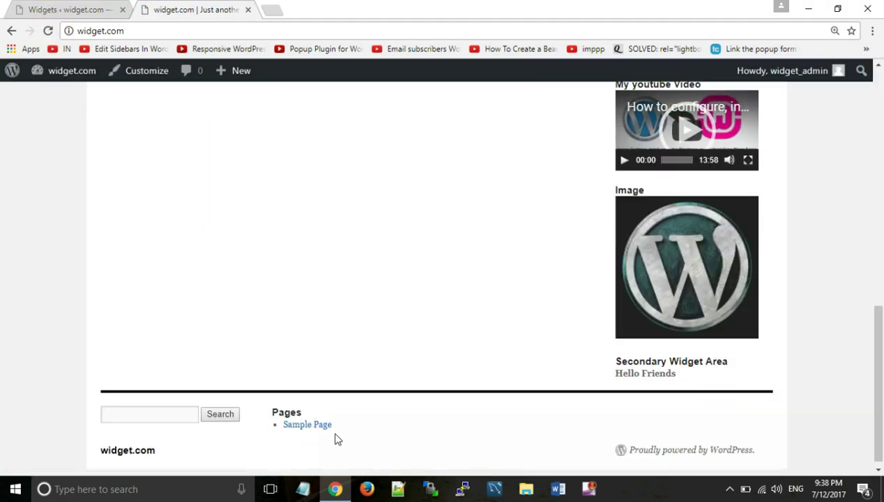
left_click(66, 10)
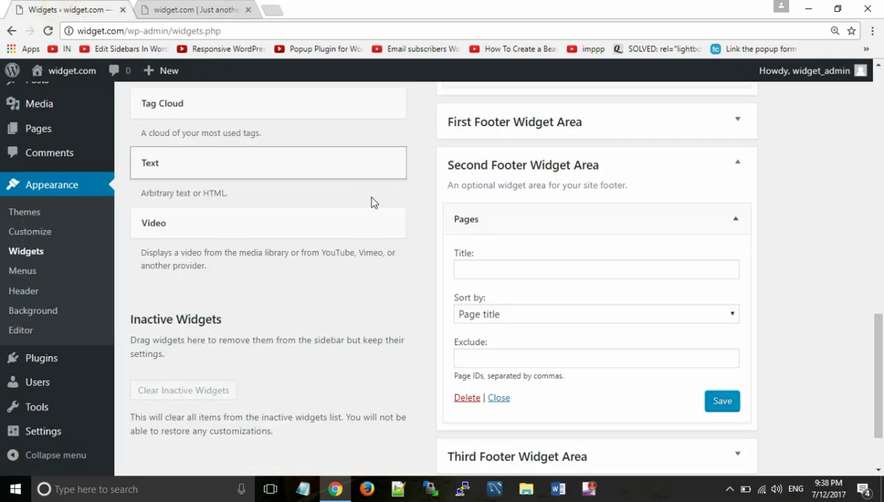
Step: Add the Meta widget to the Third Footer Widget Area
left_click(370, 199)
left_click(276, 223)
scroll(276, 223, "up", 3)
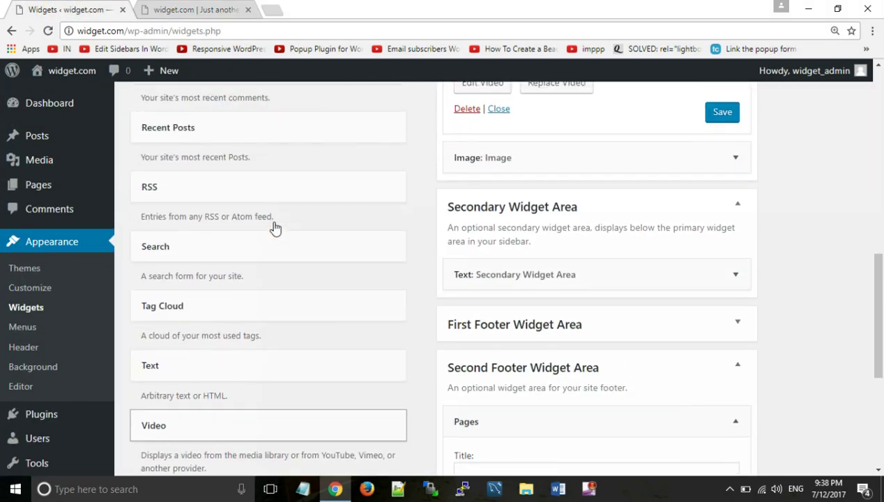
scroll(273, 226, "up", 2)
scroll(272, 223, "up", 2)
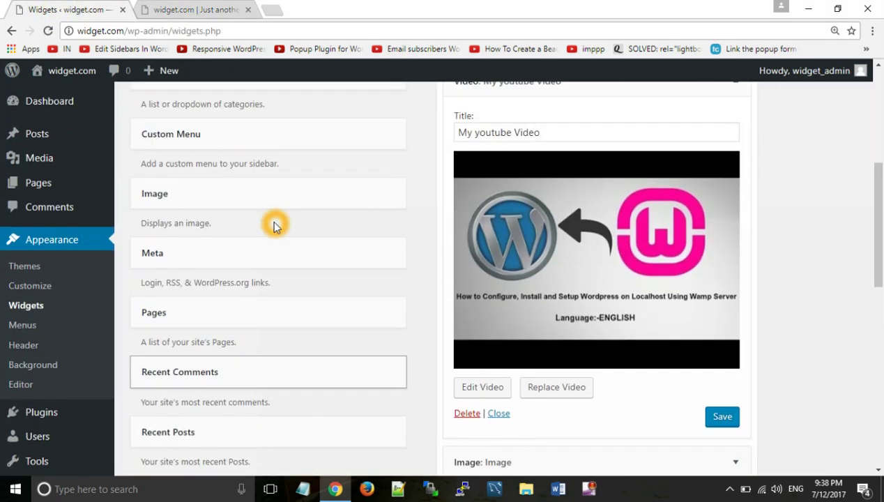
left_click(234, 256)
scroll(230, 256, "down", 2)
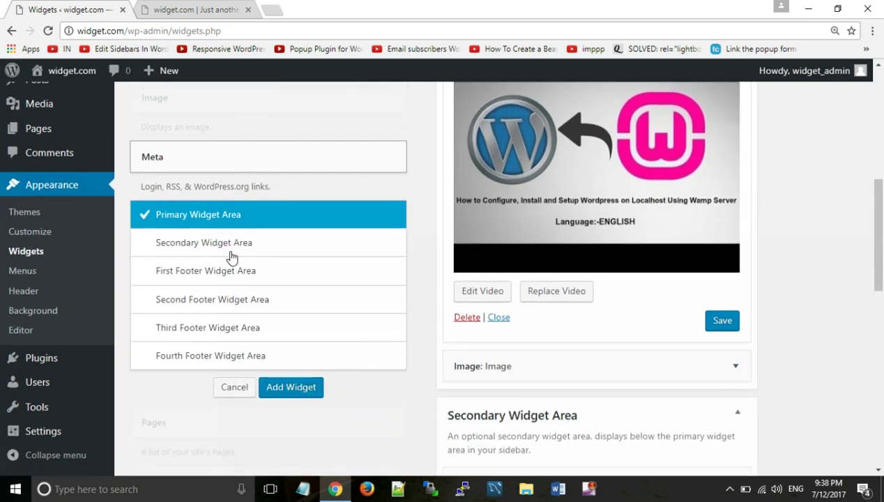
left_click(218, 322)
left_click(302, 379)
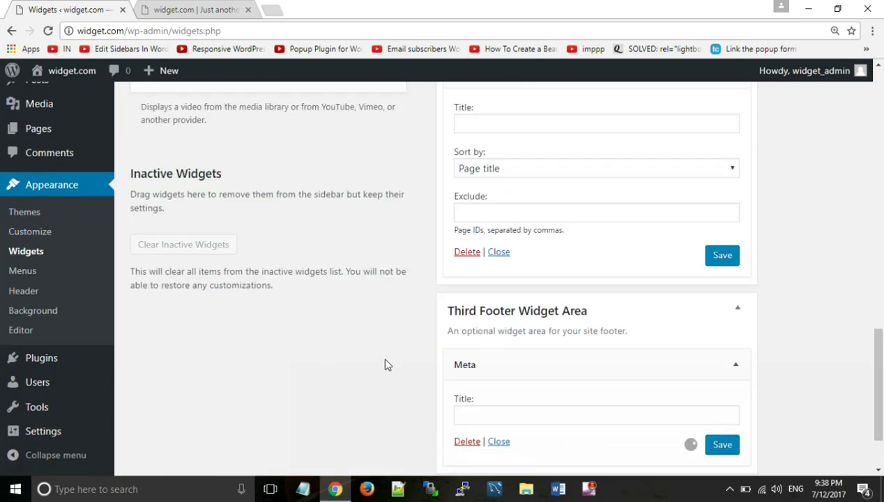
Step: Reload the live site and check the footer for the Meta widget
left_click(196, 10)
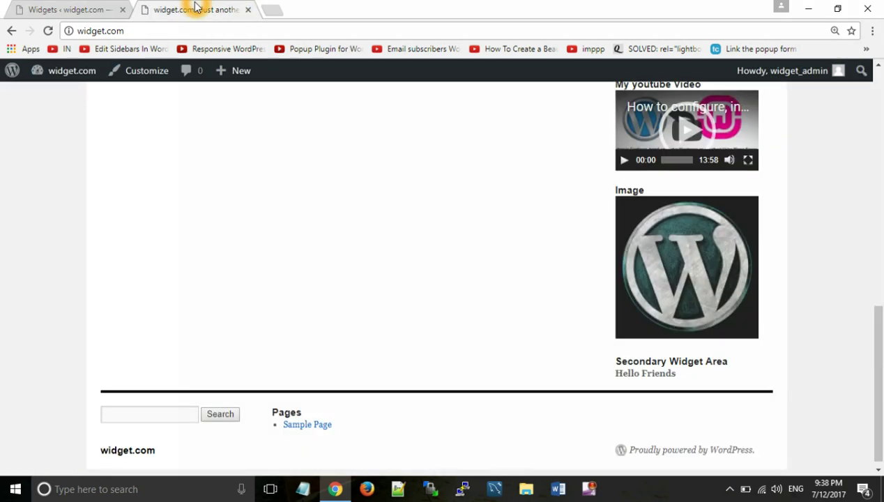
left_click(47, 31)
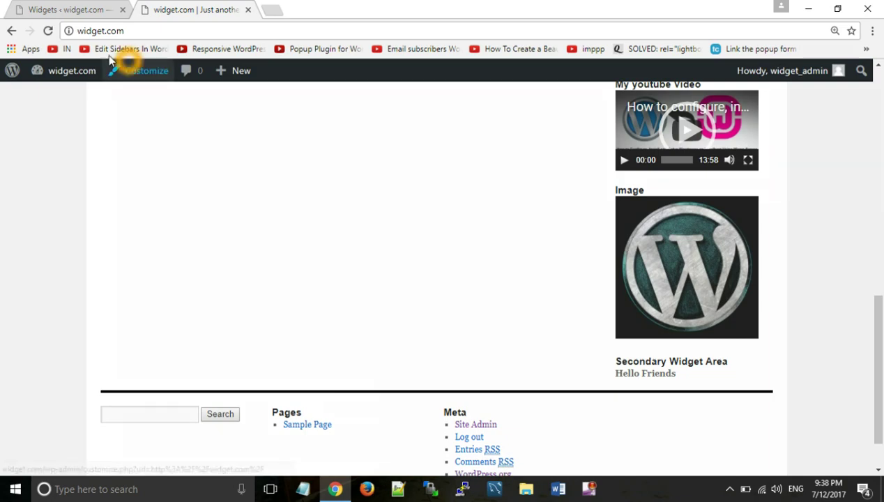
Step: Go back to the WordPress admin, open the page for adding plugins and search for "black"
left_click(41, 8)
scroll(267, 205, "up", 5)
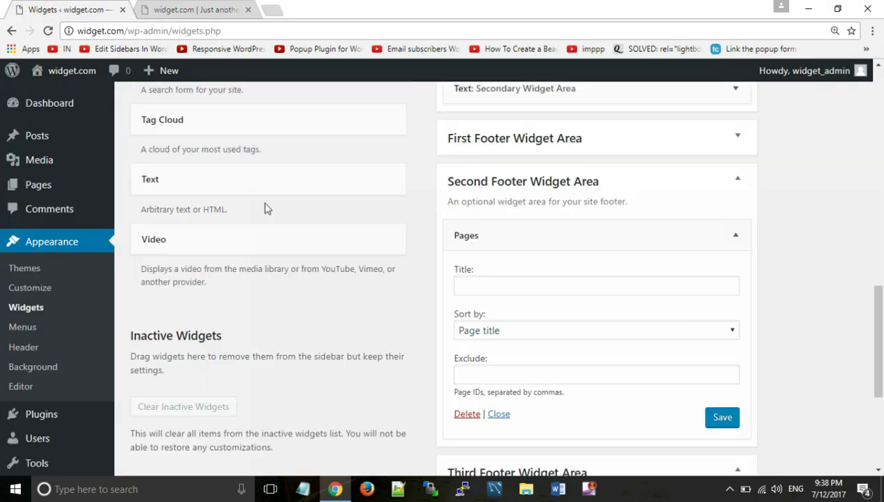
scroll(266, 206, "up", 10)
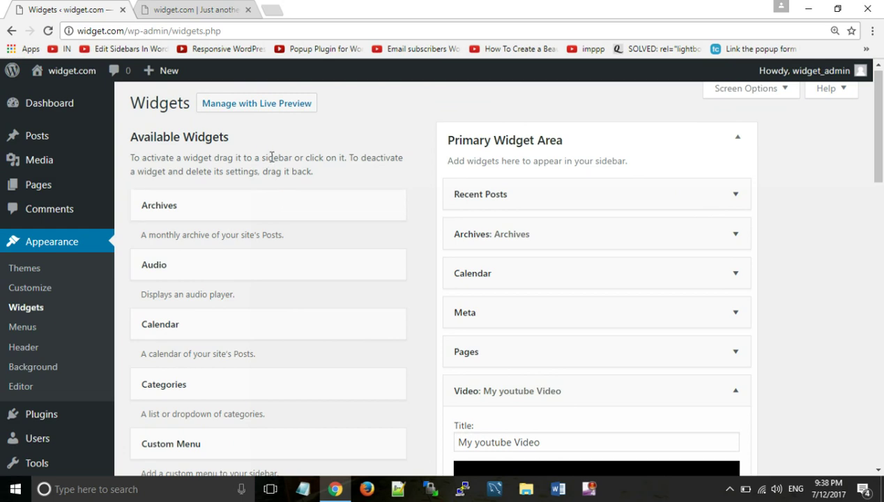
left_click(60, 413)
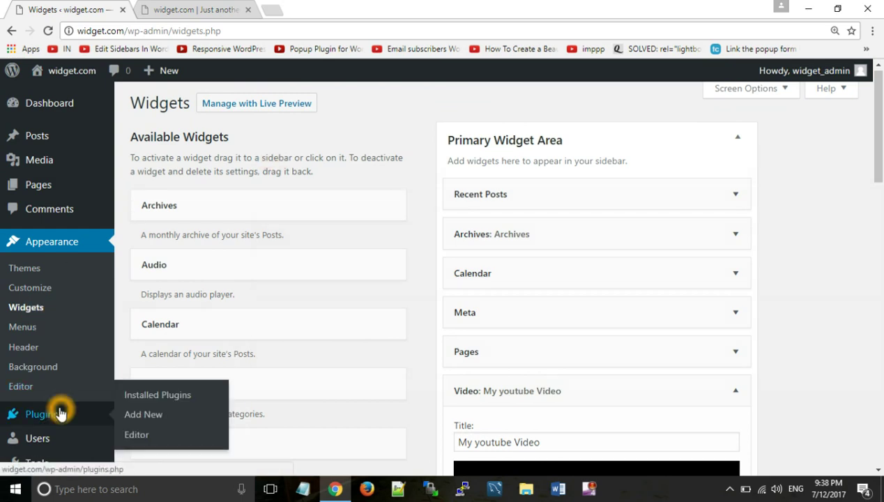
left_click(137, 414)
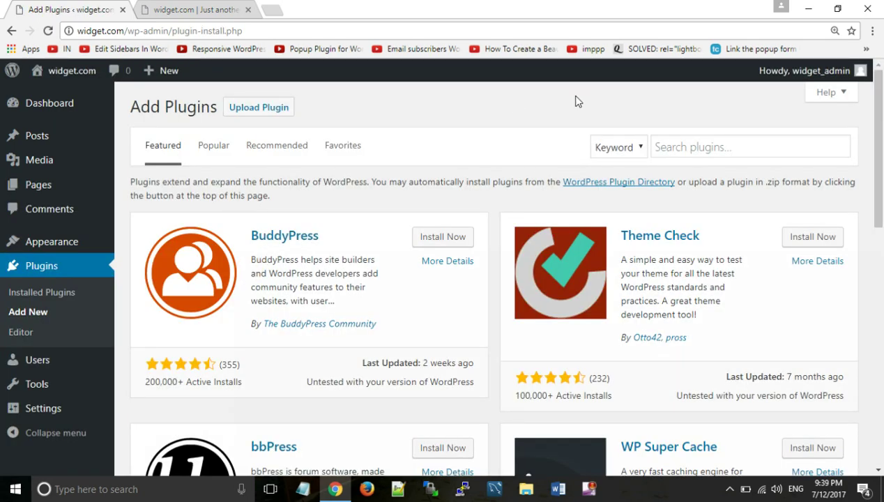
left_click(714, 154)
left_click(715, 154)
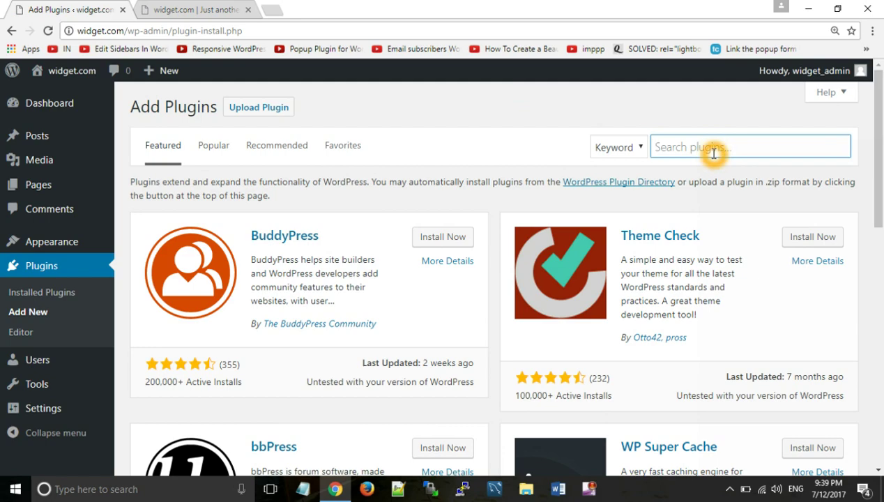
type("black")
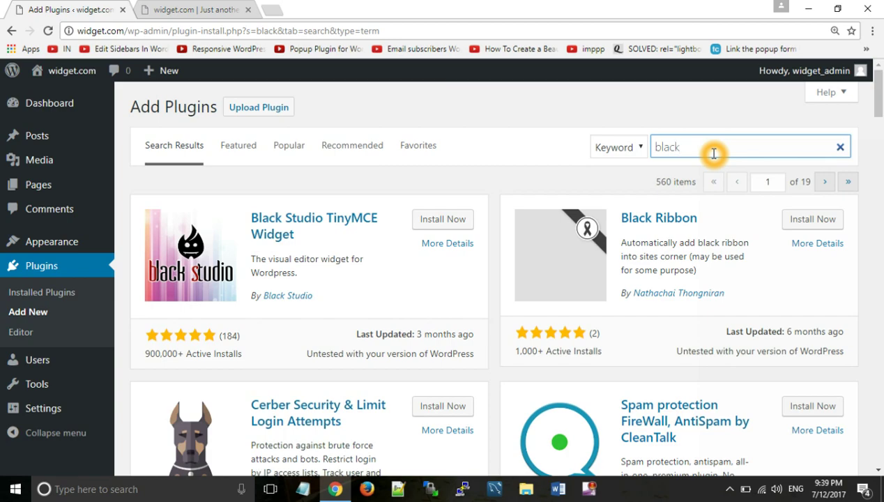
Step: Install and activate the Black Studio TinyMCE Widget plugin
left_click(314, 242)
left_click(426, 223)
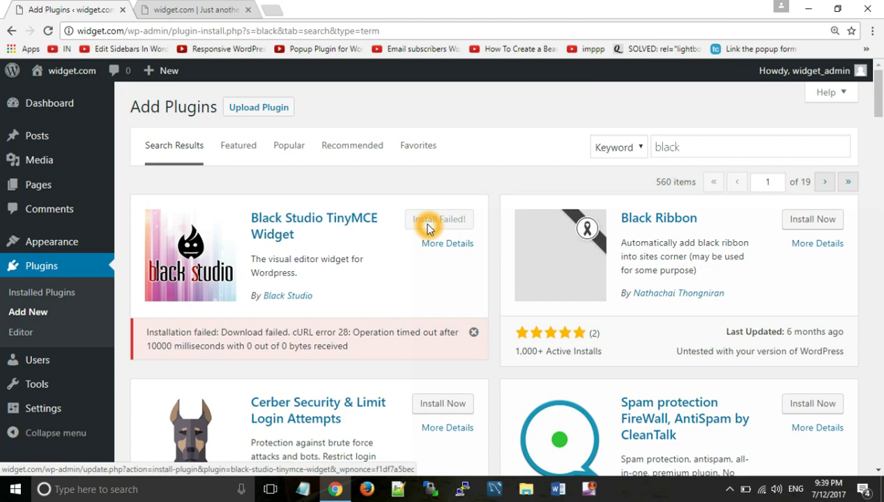
left_click(429, 228)
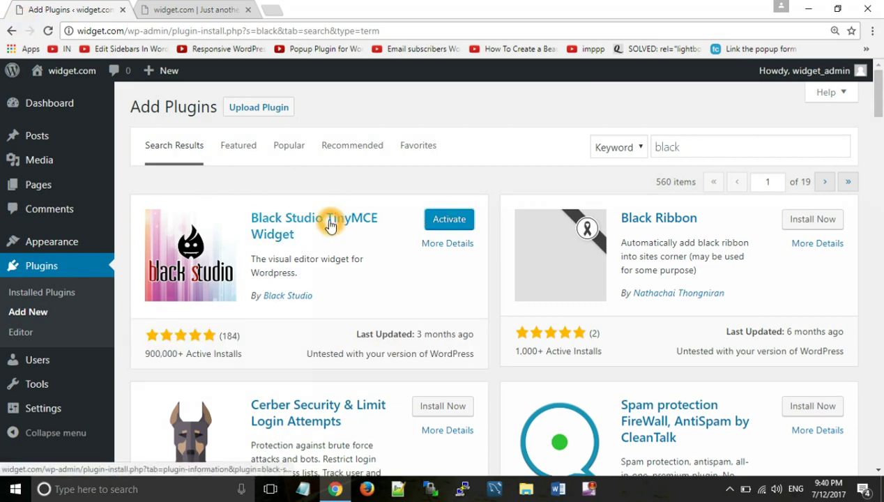
left_click(458, 219)
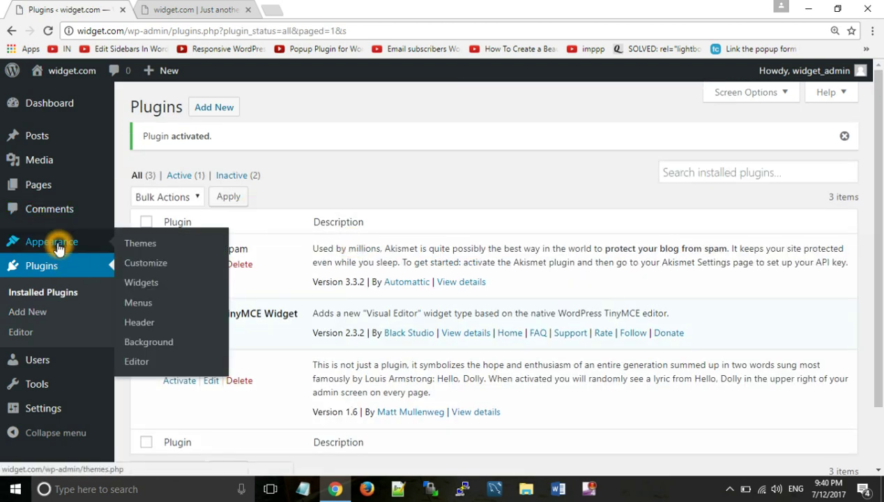
Step: Open the Widgets page and add the Visual Editor widget to the Fourth Footer Widget Area
left_click(137, 282)
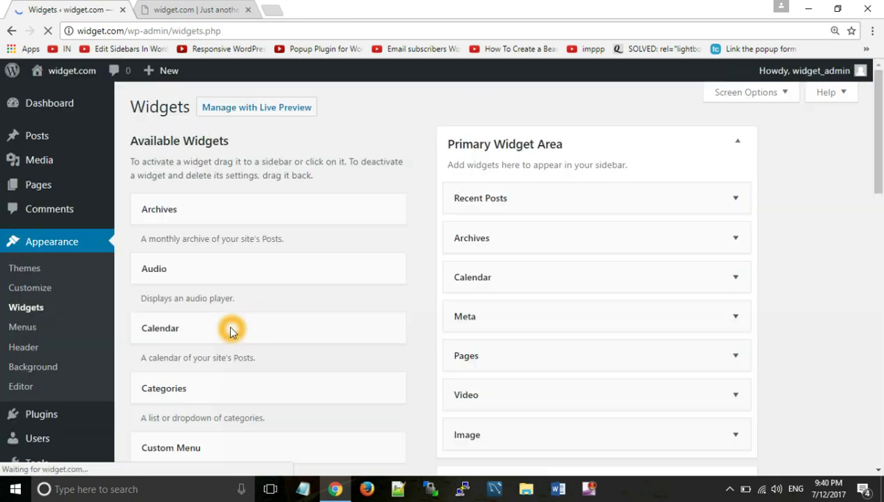
scroll(587, 221, "down", 3)
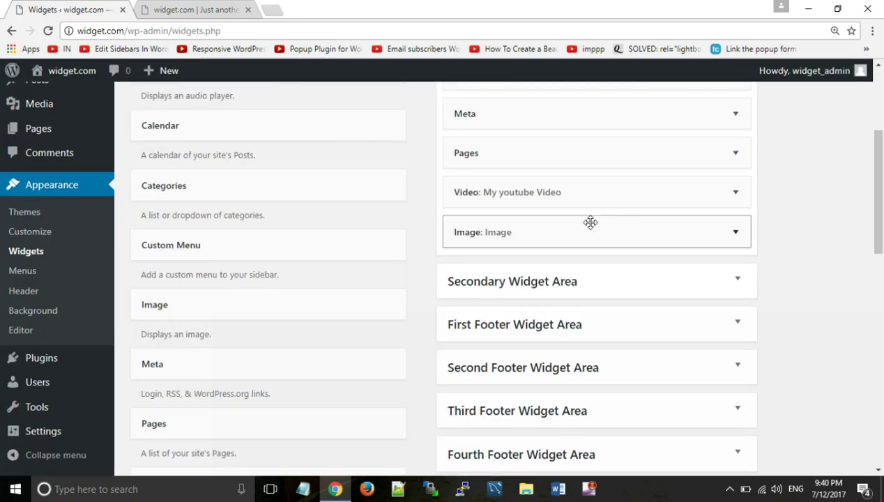
left_click_drag(879, 230, 879, 405)
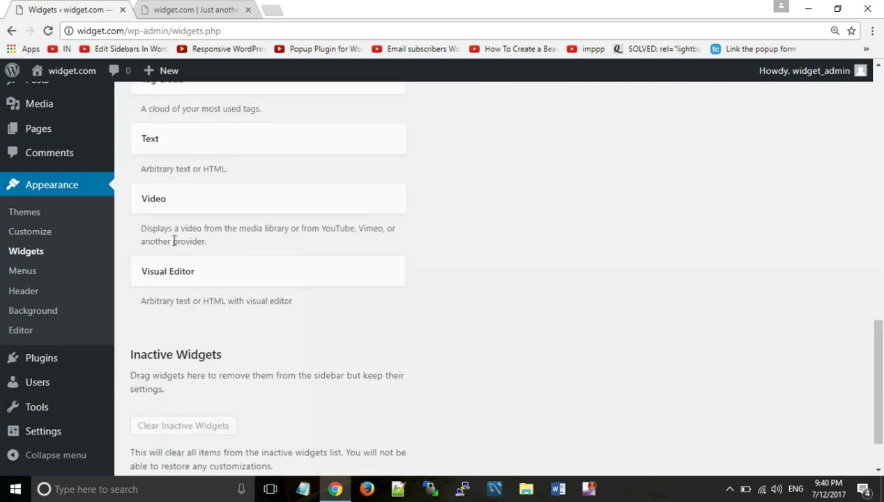
left_click(198, 279)
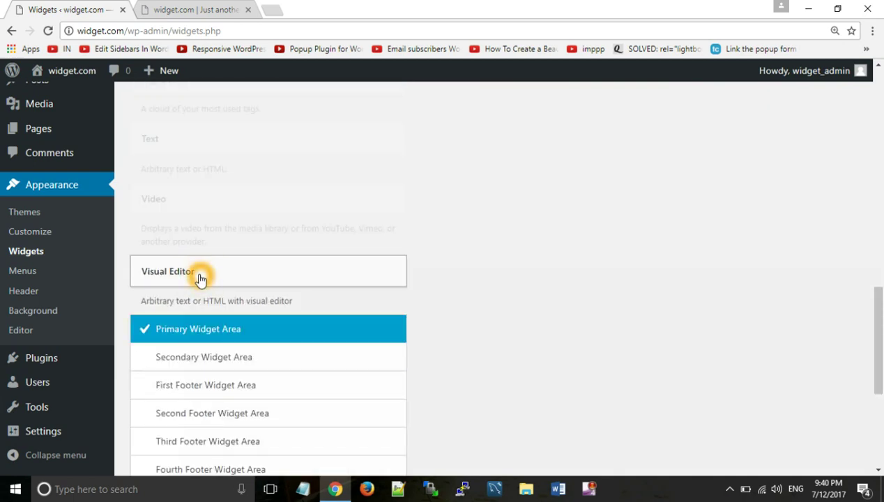
scroll(427, 300, "down", 3)
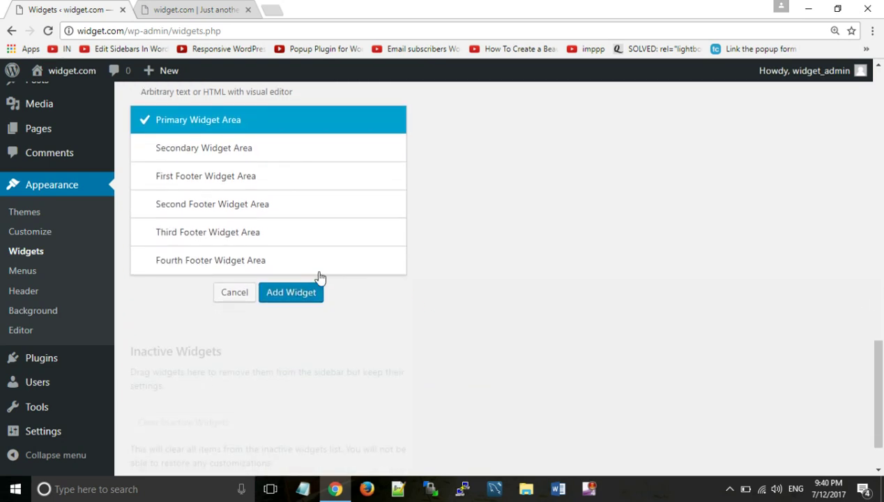
left_click(290, 260)
left_click(291, 292)
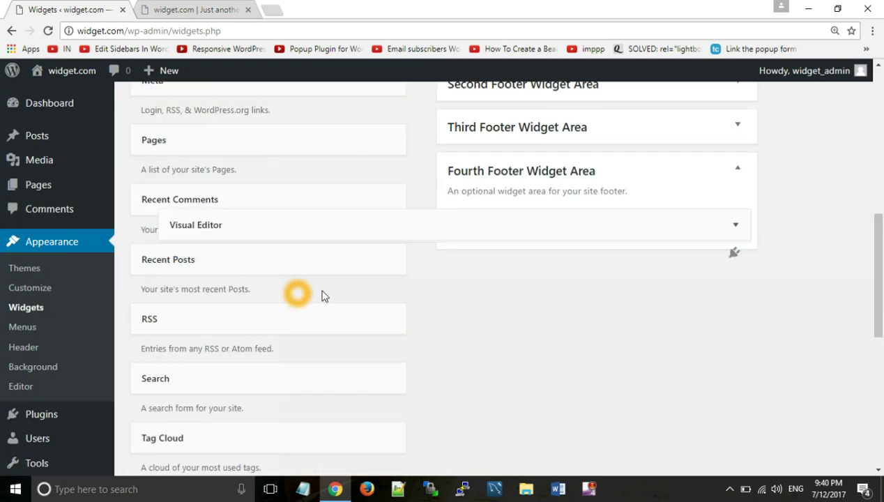
Step: Title the Visual Editor widget "This is a visual editor" and insert the WordPress logo image from the media library into its content
left_click(514, 281)
left_click(331, 274)
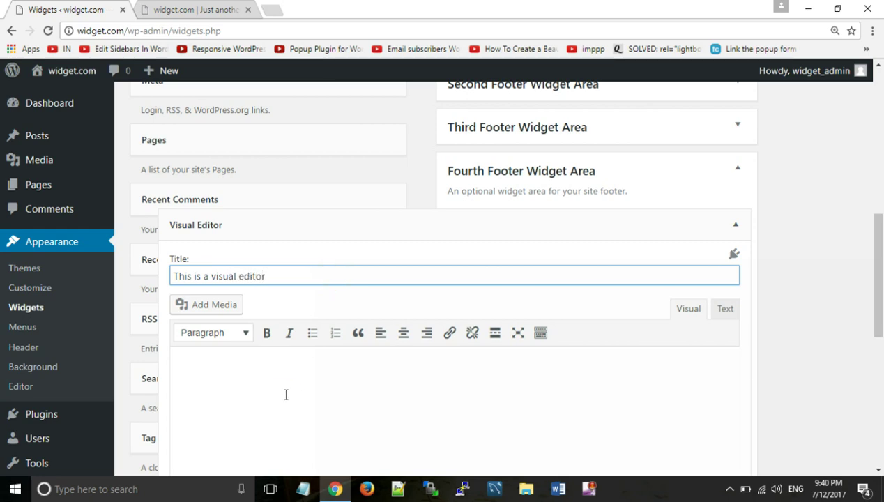
left_click(276, 370)
left_click(225, 304)
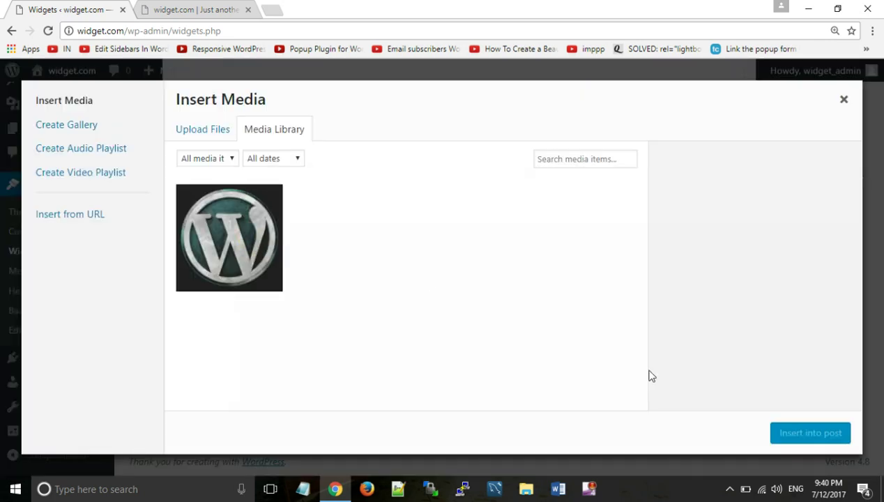
left_click(272, 261)
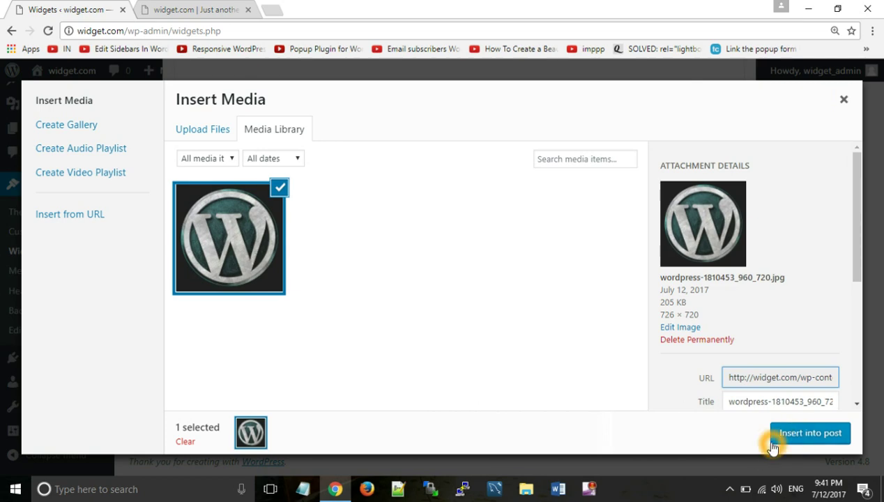
left_click(793, 435)
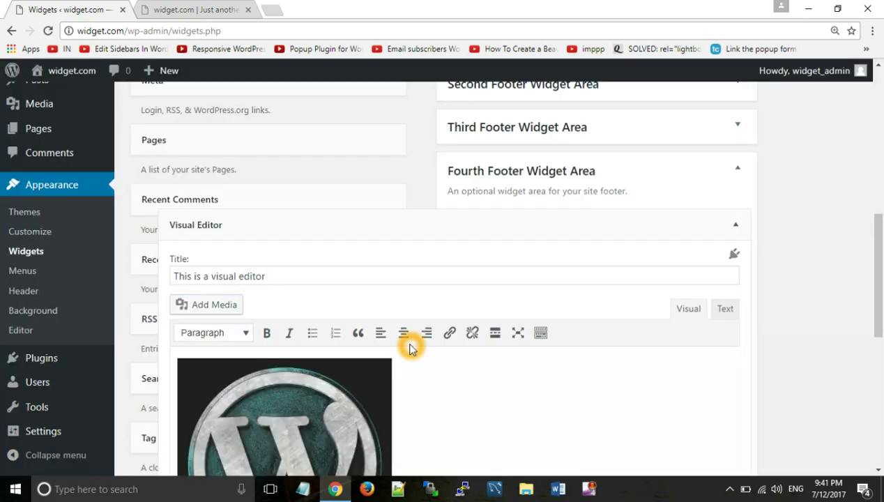
Step: Shrink the inserted logo image to about 206 × 205 px in the widget's editor
scroll(413, 338, "down", 2)
left_click(289, 351)
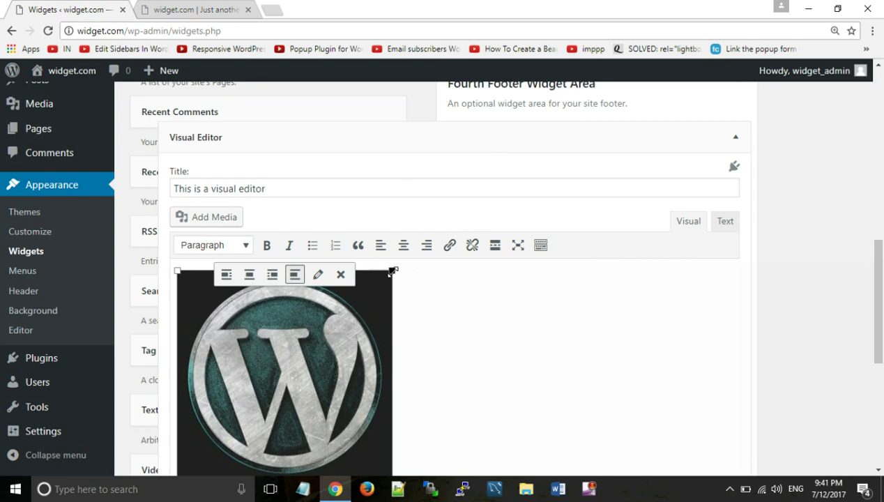
left_click_drag(392, 270, 324, 333)
Step: Examine the logo's size and link options in its image details and apply them
left_click(286, 273)
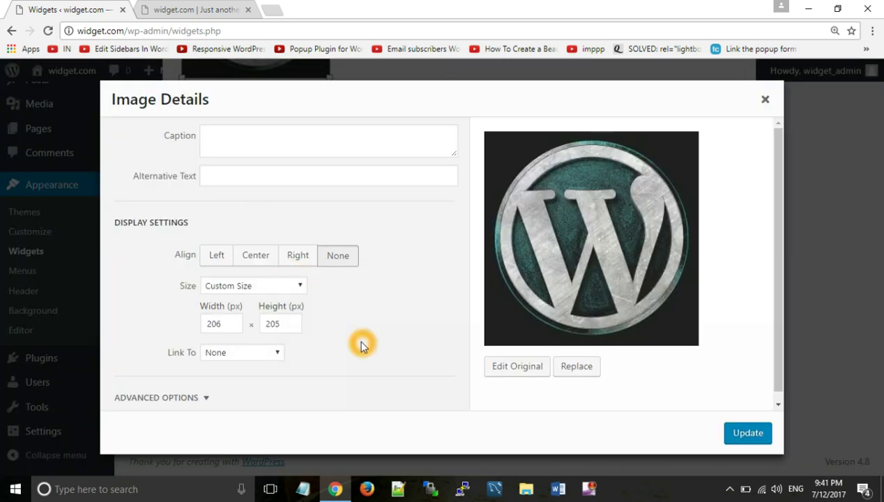
scroll(361, 345, "down", 1)
left_click(282, 278)
left_click(282, 283)
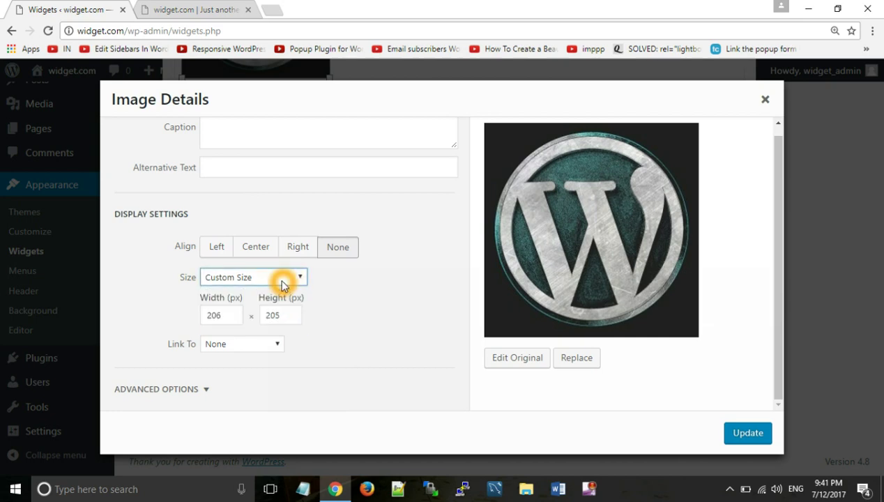
left_click(255, 169)
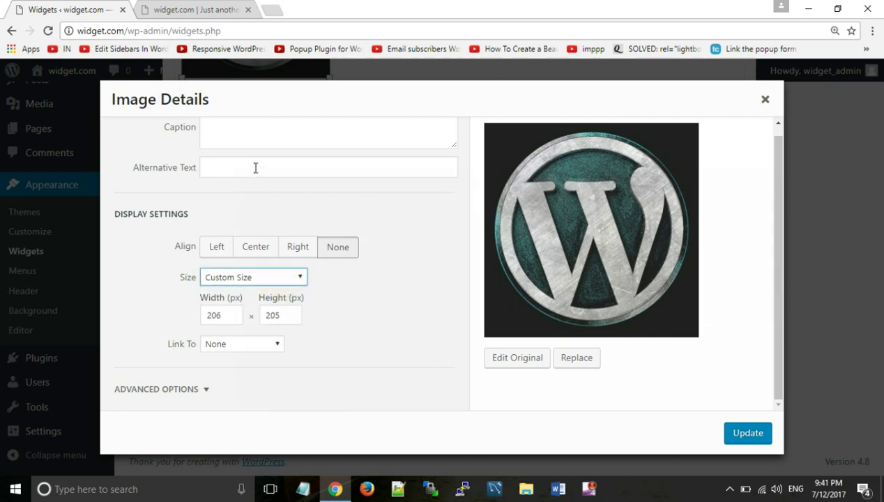
left_click(258, 343)
left_click(259, 343)
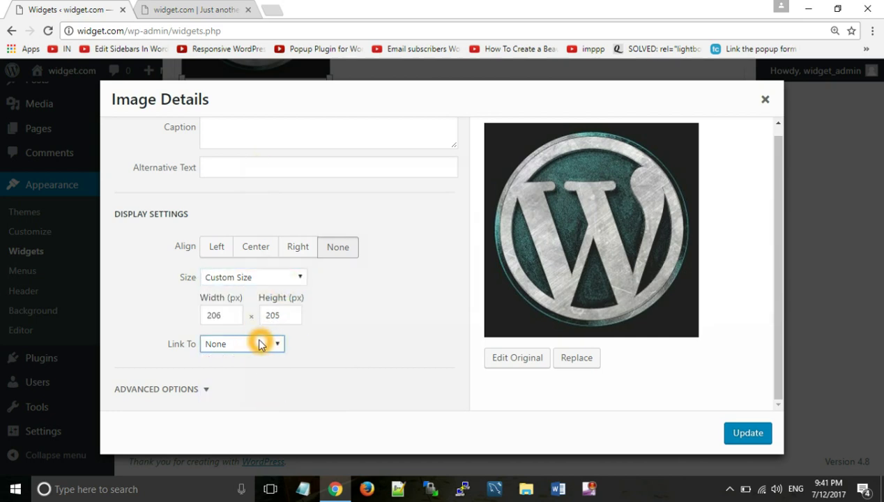
left_click(745, 439)
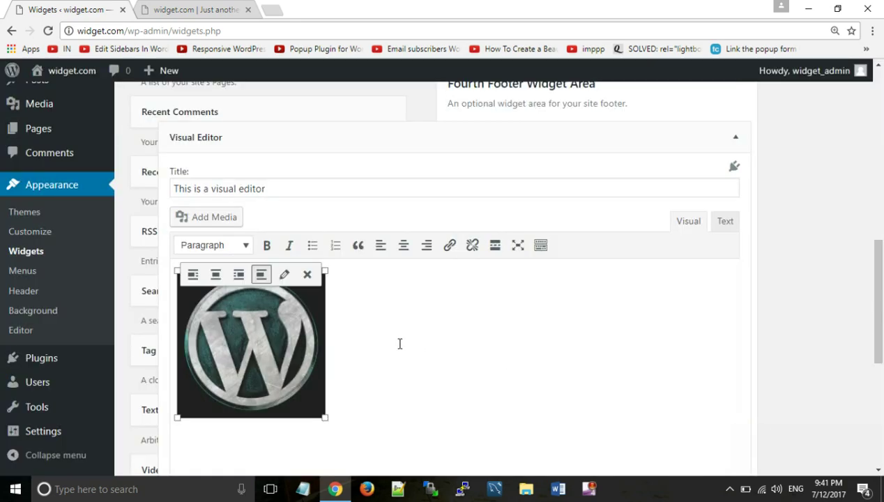
Step: Add the paragraph "In this tutorial we will see how to manage widgets." below the logo image
left_click(384, 403)
key("Return")
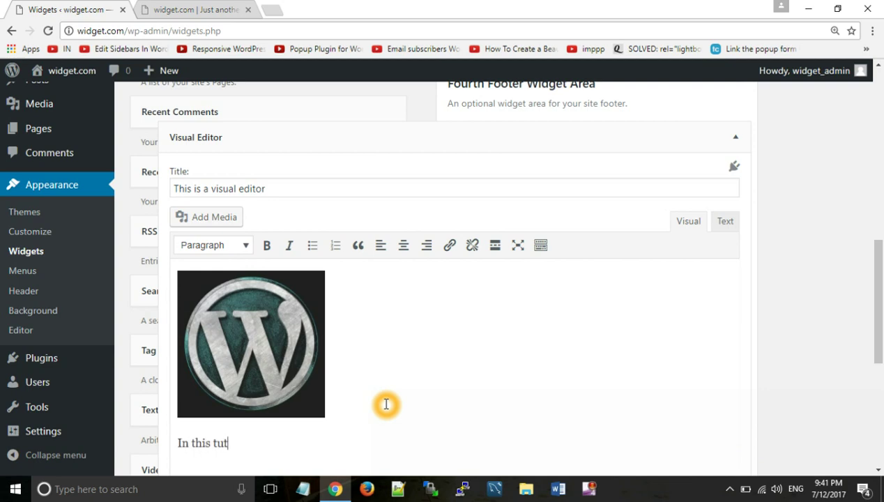
type("In this tutorial we will")
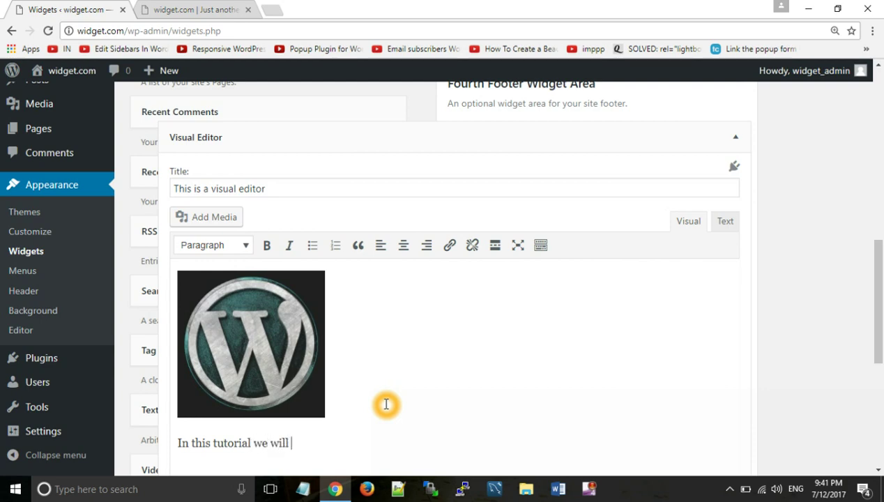
type(" see how to man")
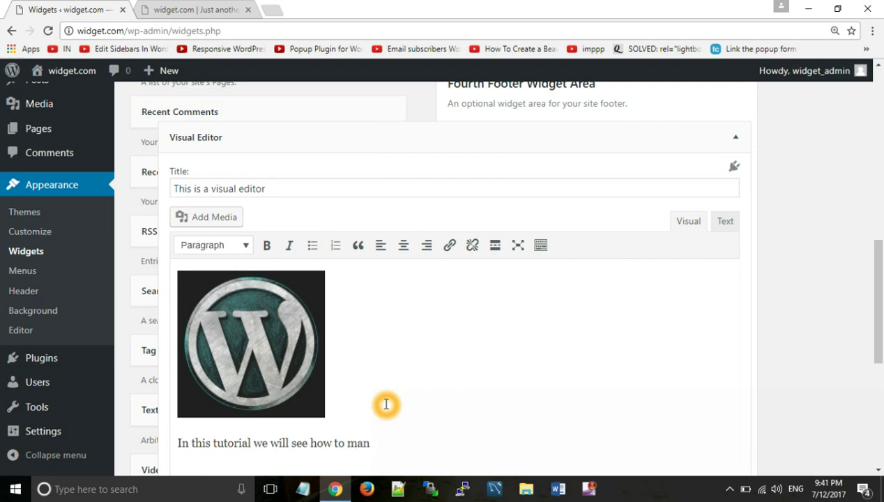
type("age widgets")
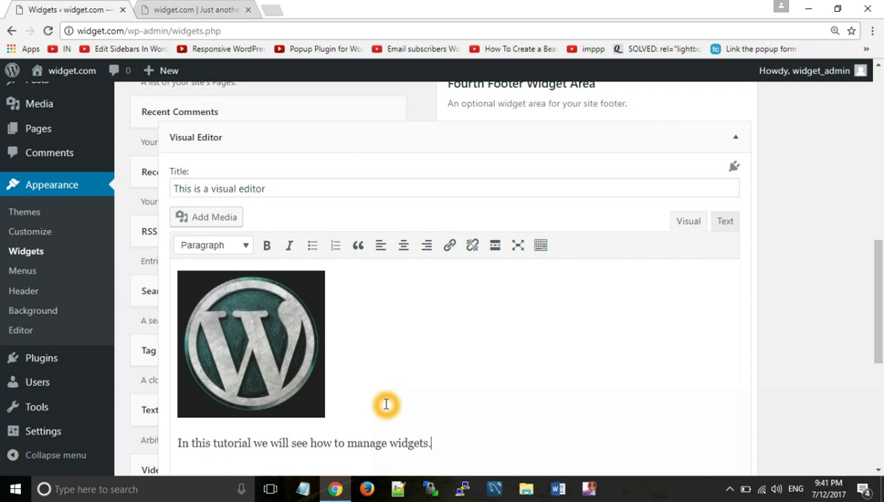
type(".")
Step: Make the paragraph below the logo bold, then save and close the Visual Editor widget
scroll(657, 362, "down", 3)
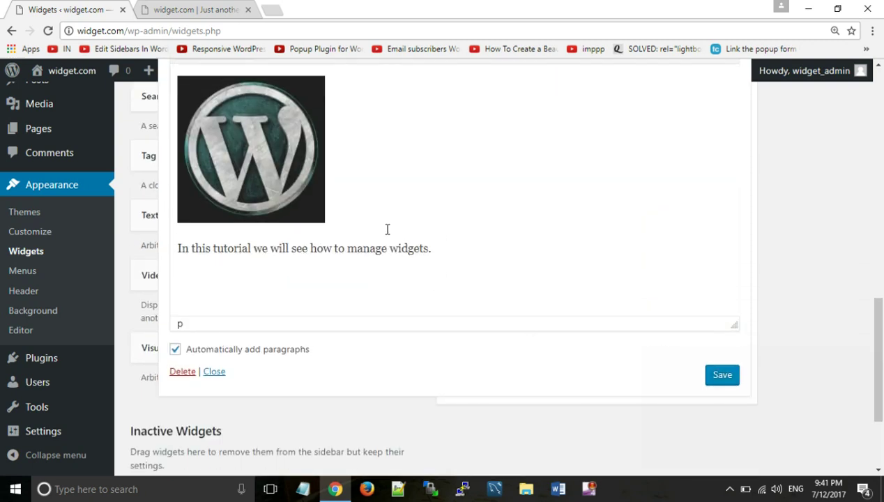
left_click_drag(438, 245, 144, 223)
left_click(433, 250)
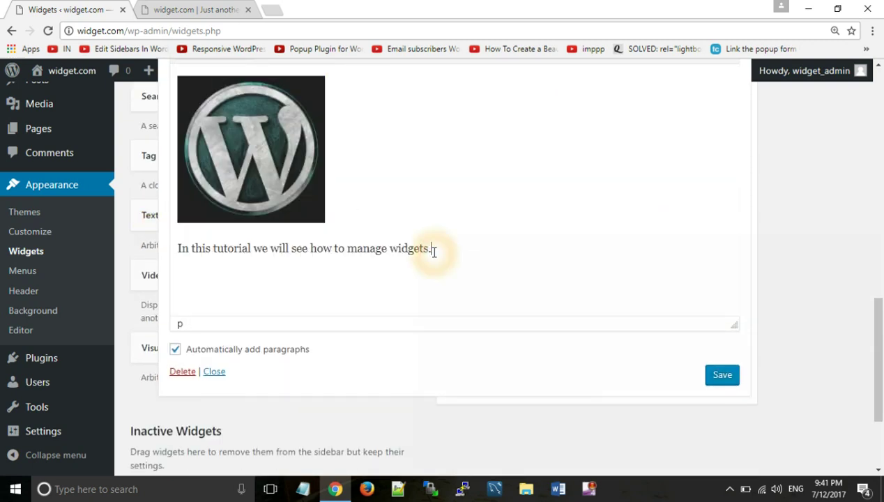
left_click_drag(433, 251, 167, 245)
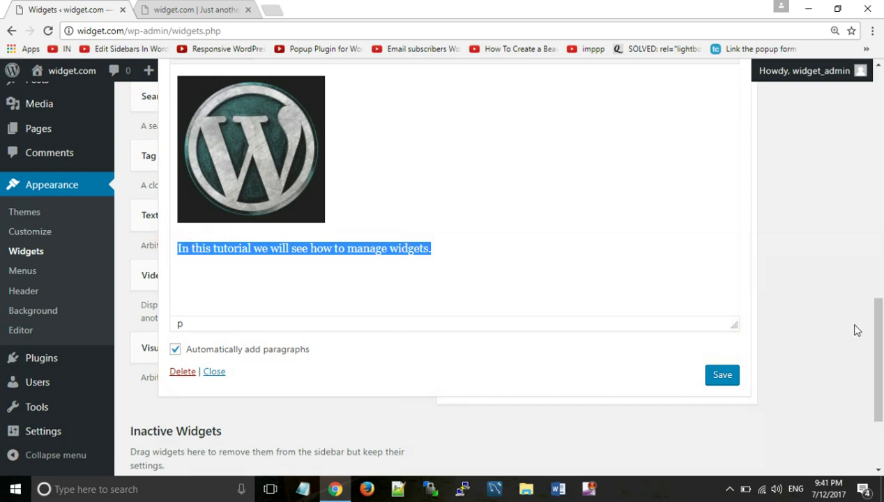
left_click_drag(872, 335, 872, 287)
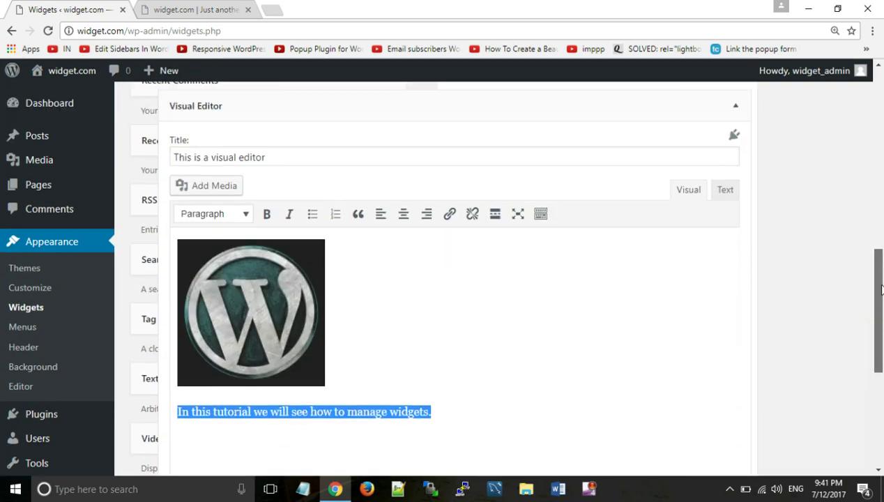
left_click(266, 214)
left_click_drag(874, 351, 883, 403)
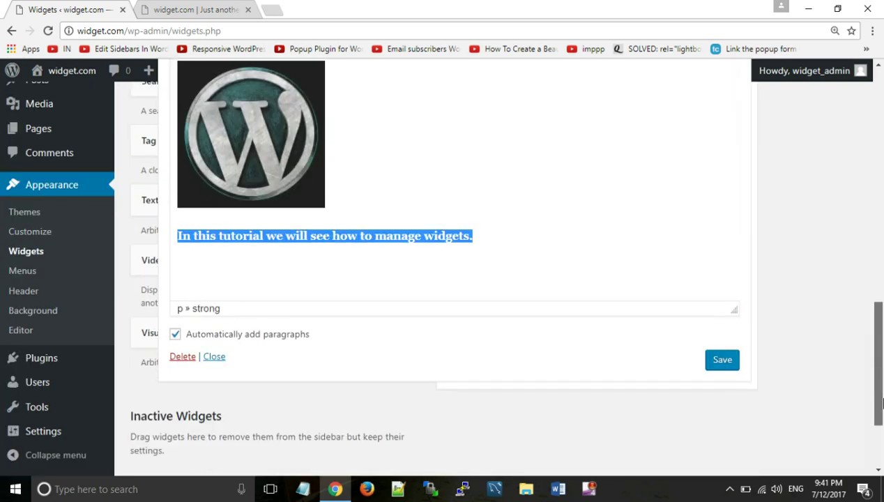
left_click(718, 361)
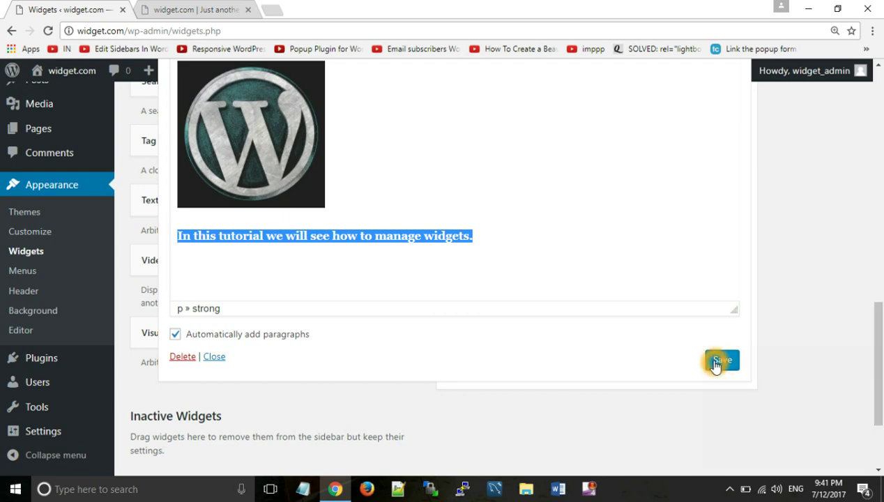
left_click(214, 356)
Step: Reload the live site and check the footer for the visual editor content, then return to the page's beginning
scroll(152, 133, "up", 5)
left_click(167, 10)
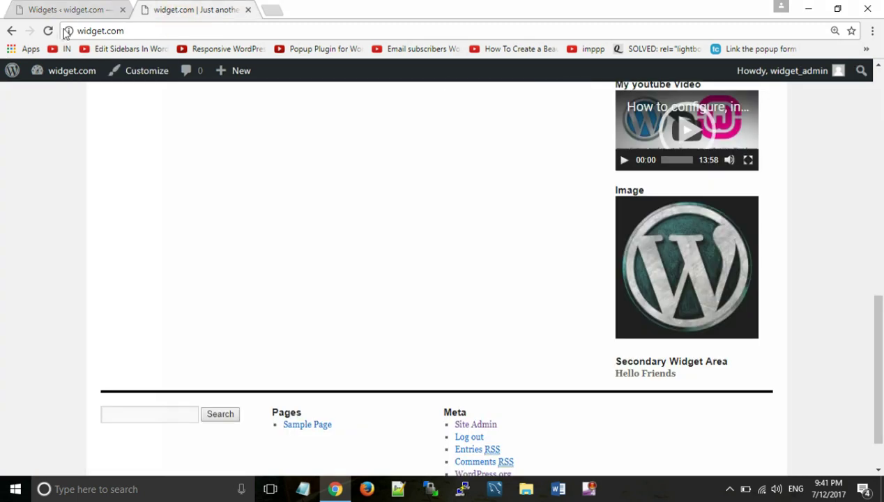
left_click(48, 30)
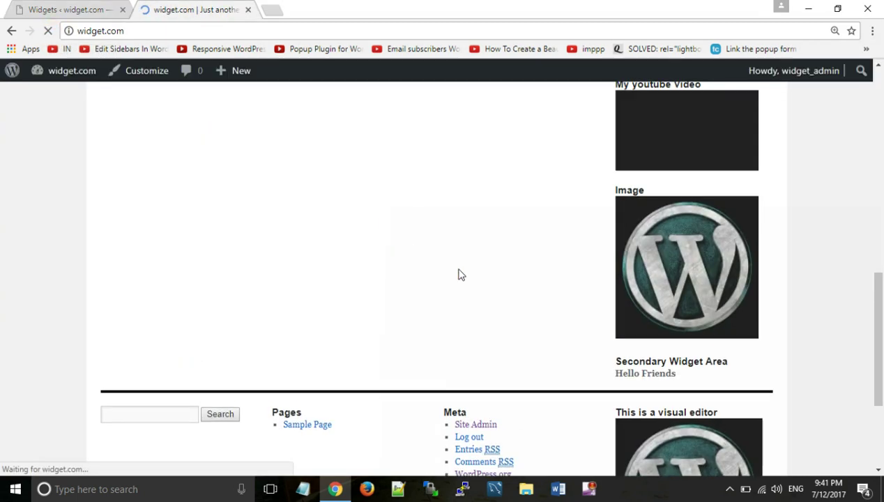
left_click_drag(880, 353, 882, 412)
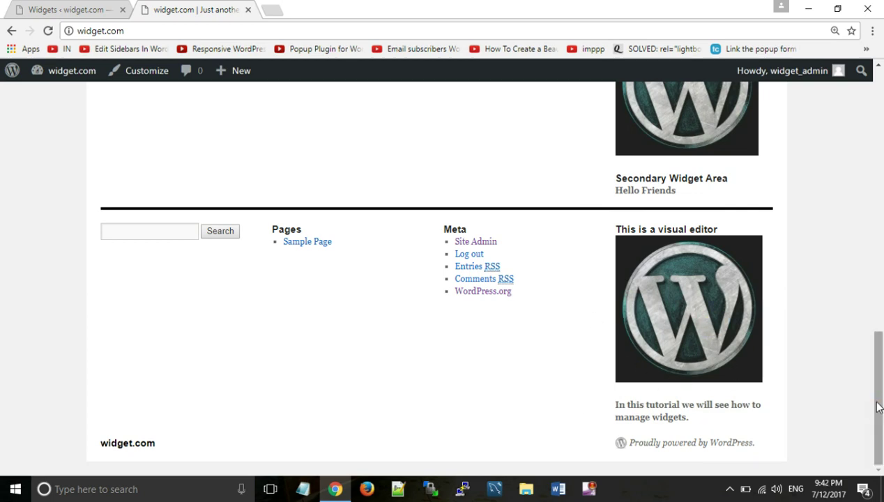
left_click_drag(878, 406, 877, 149)
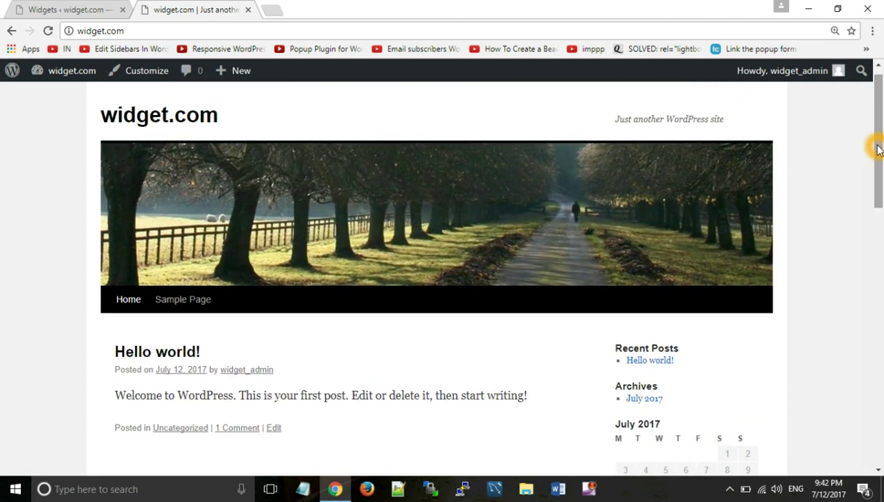